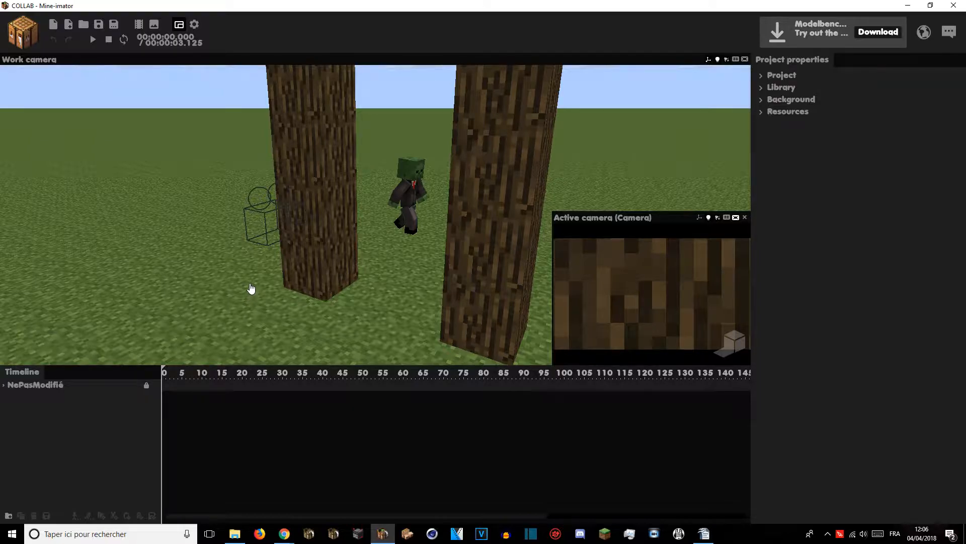
left_click_drag(244, 291, 166, 373)
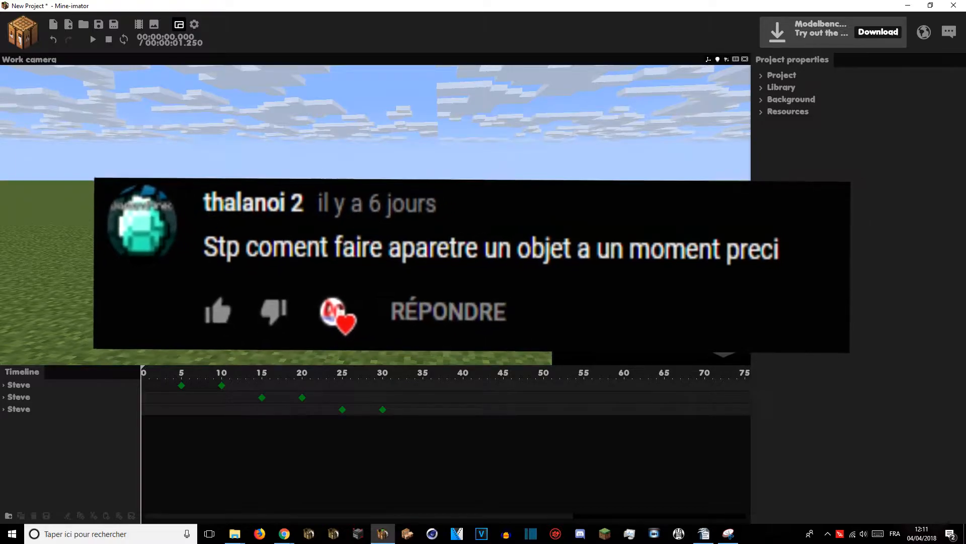
Step: Play back the animation from frame 0 to review how the three Steve characters appear
left_click_drag(196, 277, 202, 288)
left_click(222, 385)
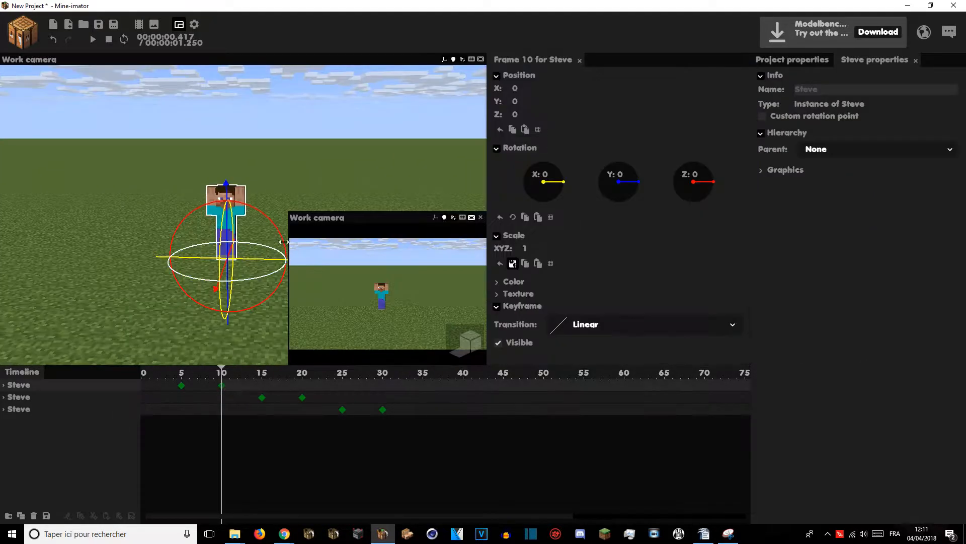
key("w")
right_click_drag(132, 348, 131, 347)
left_click_drag(158, 376, 139, 378)
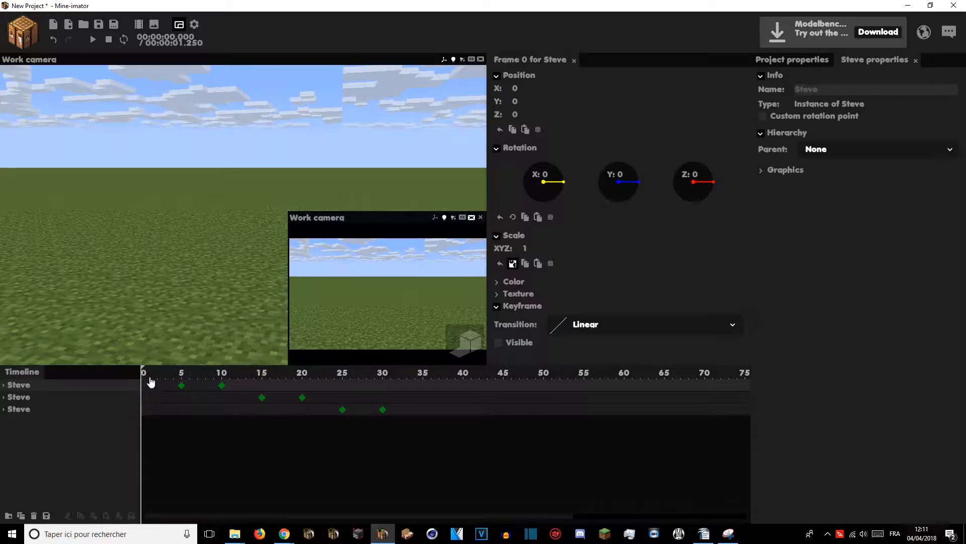
key("space")
key("space")
key("space")
key("space")
Step: Move the first Steve's earliest keyframe to frame 9, directly before its frame 10 keyframe
left_click_drag(192, 373, 219, 380)
key("Left")
scroll(218, 392, "up", 1)
left_click_drag(240, 518, 208, 524)
left_click_drag(221, 386, 285, 385)
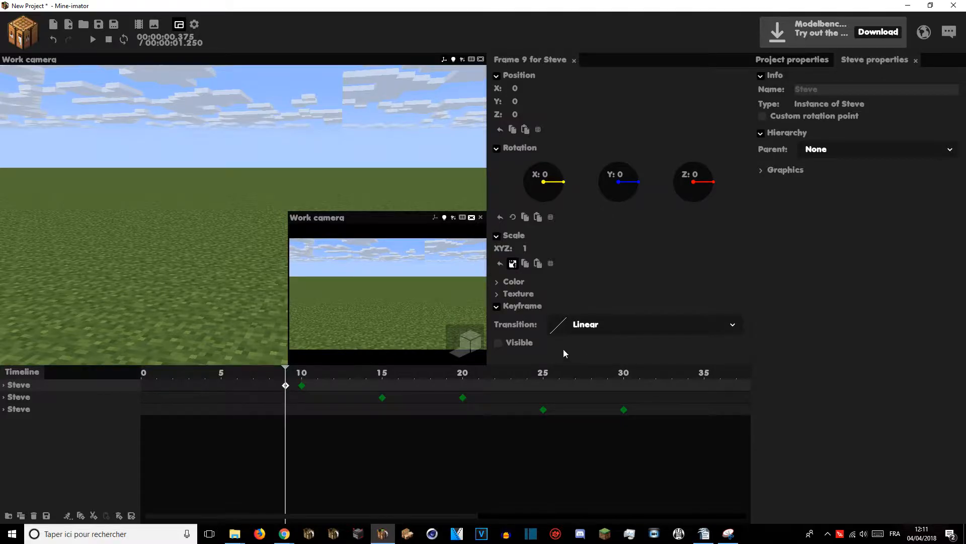
Step: Compare the Visible setting of the first Steve's keyframes at frames 9 and 10
left_click(500, 343)
left_click(499, 343)
left_click(302, 385)
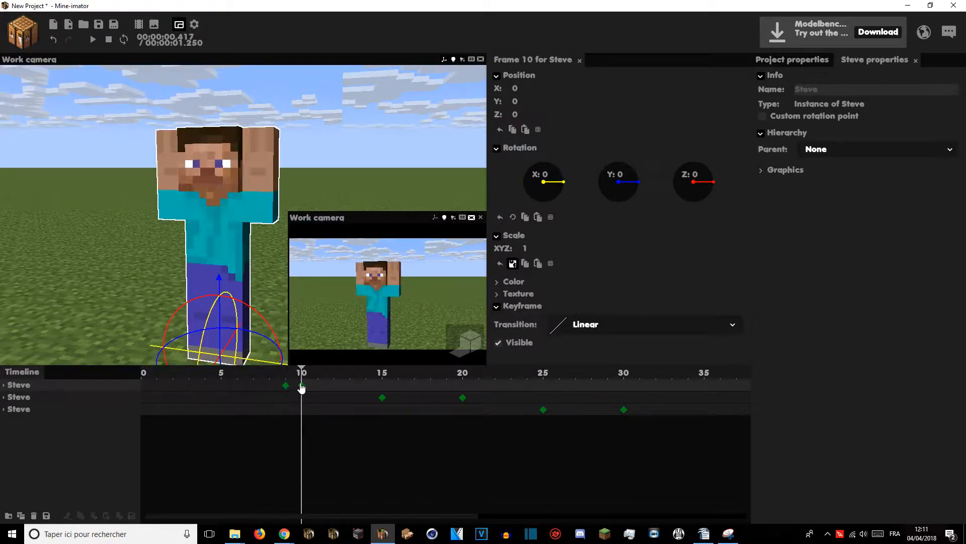
left_click(286, 386)
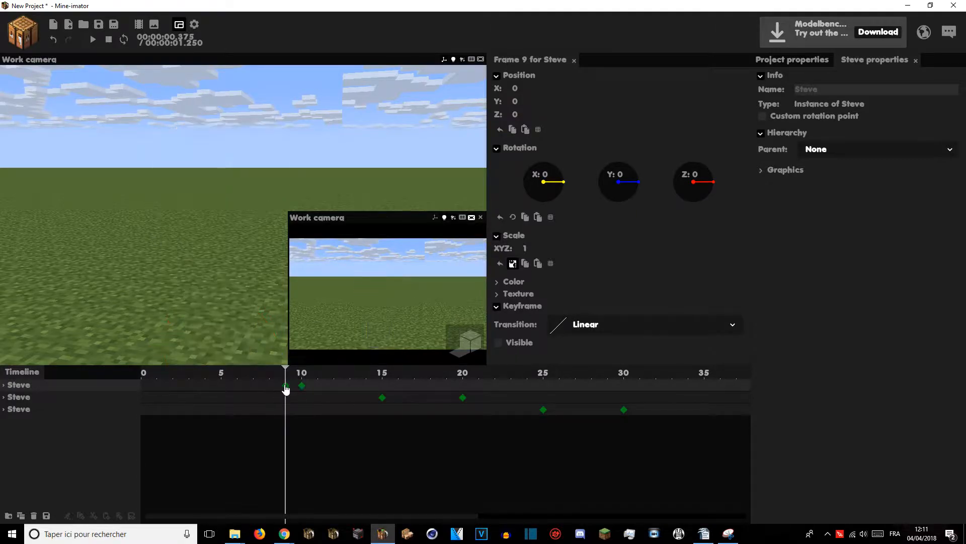
mouse_move(286, 372)
left_mouse_down()
mouse_move(311, 373)
mouse_move(294, 378)
left_mouse_up()
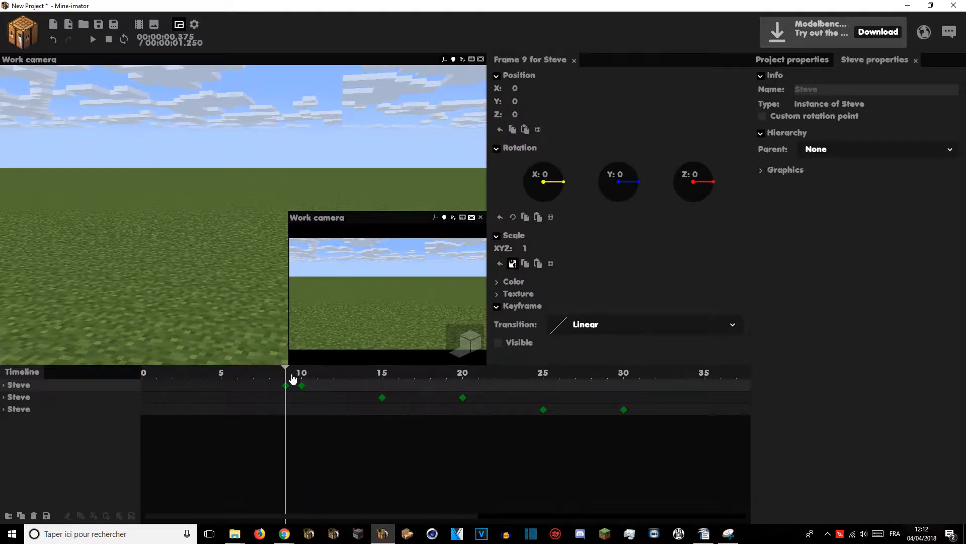
Step: Preview how the second Steve appears by scrubbing and playing the timeline around its frame 15 keyframe
left_click(288, 400)
scroll(294, 405, "down", 2)
mouse_move(234, 334)
right_mouse_down()
mouse_move(247, 347)
mouse_move(241, 341)
right_mouse_up()
key("d")
key("s")
left_click_drag(254, 375, 261, 397)
key("Right")
key("Right")
key("Left")
key("Left")
key("space")
key("w")
right_click_drag(162, 215, 170, 233)
key("space")
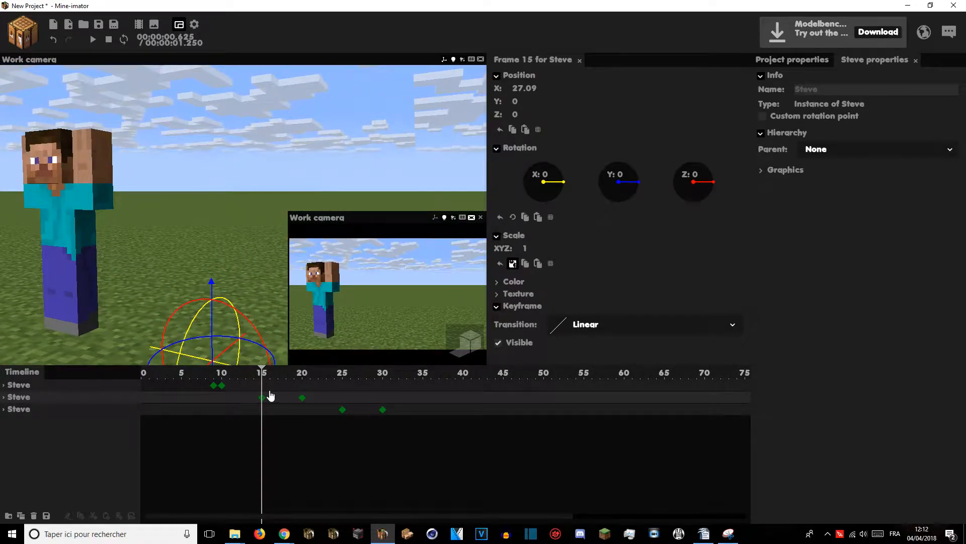
Step: Inspect the second Steve's keyframes at frames 20 and 15, including the Color alpha at frame 15
left_click(302, 399)
scroll(302, 398, "up", 2, "ctrl")
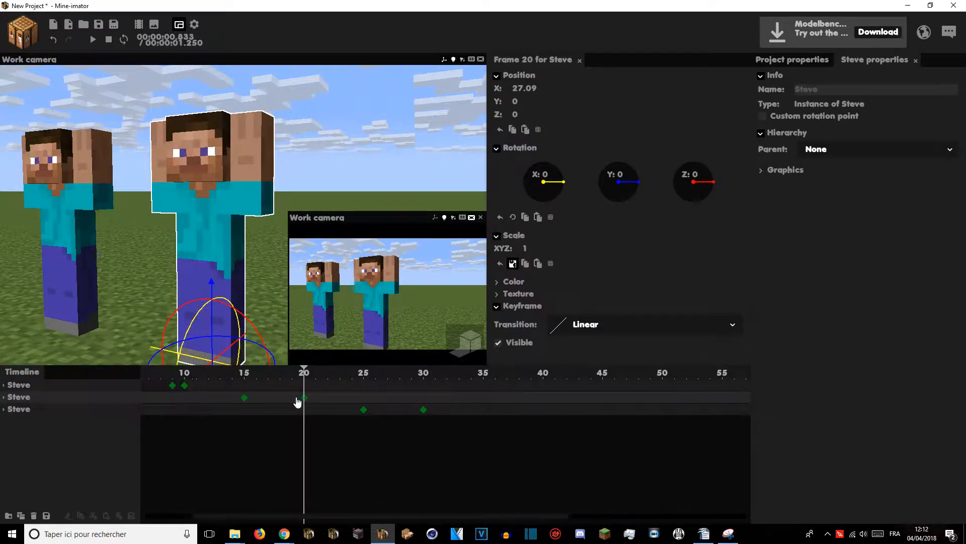
left_click(245, 398)
left_click(498, 282)
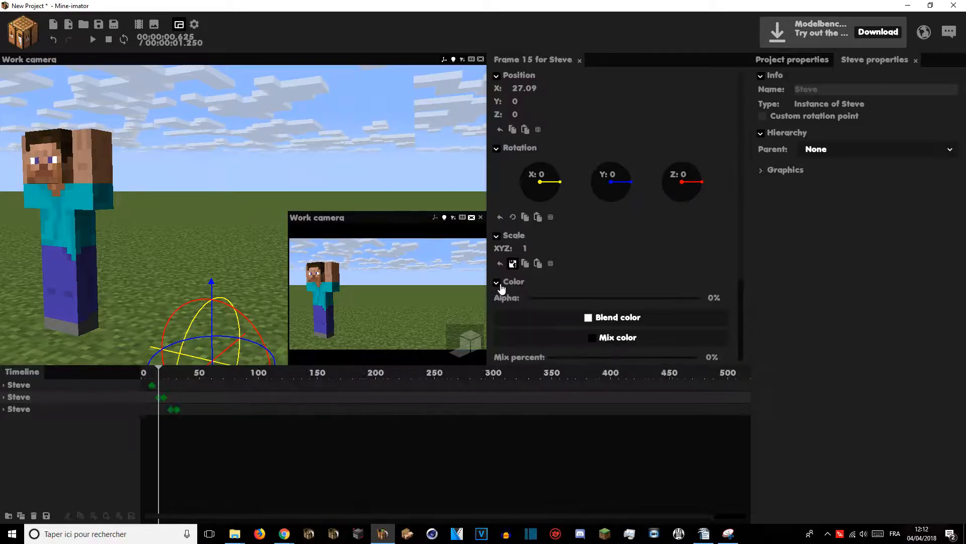
scroll(550, 216, "down", 3)
left_click_drag(550, 217, 501, 230)
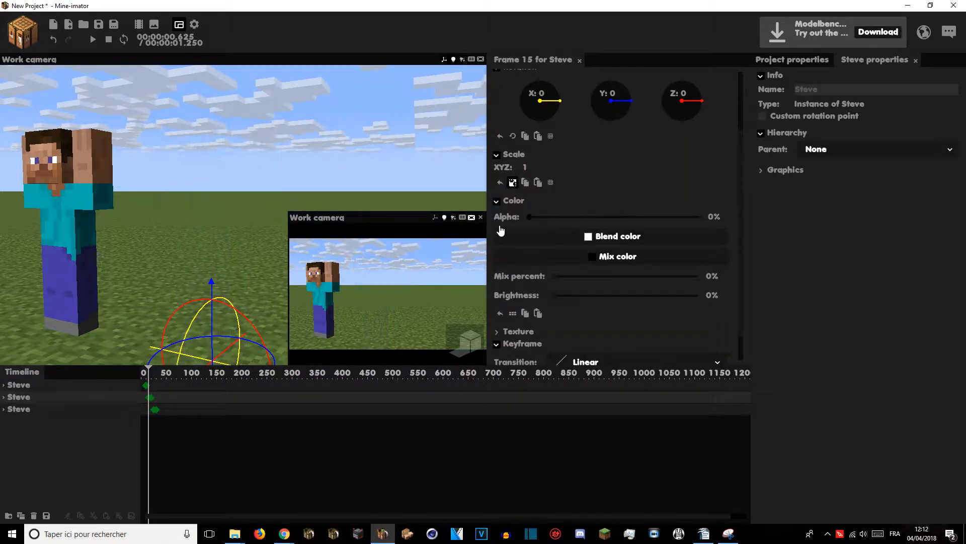
Step: Examine the scale of the third Steve's keyframes at frames 25 and 30, and return the timeline to frame 0
left_click(162, 409)
scroll(157, 413, "up", 1)
scroll(200, 397, "up", 3)
left_click_drag(185, 399, 215, 381)
left_click(208, 414)
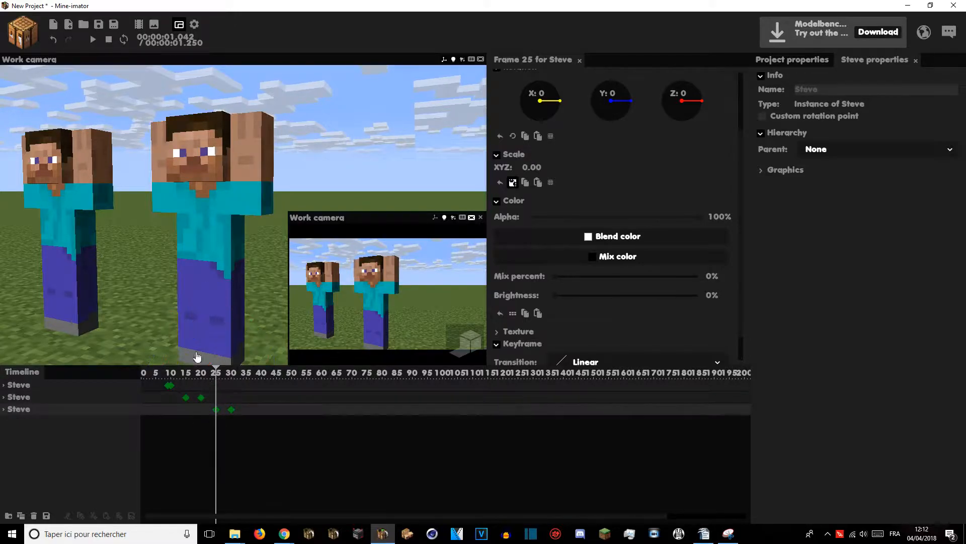
key("space")
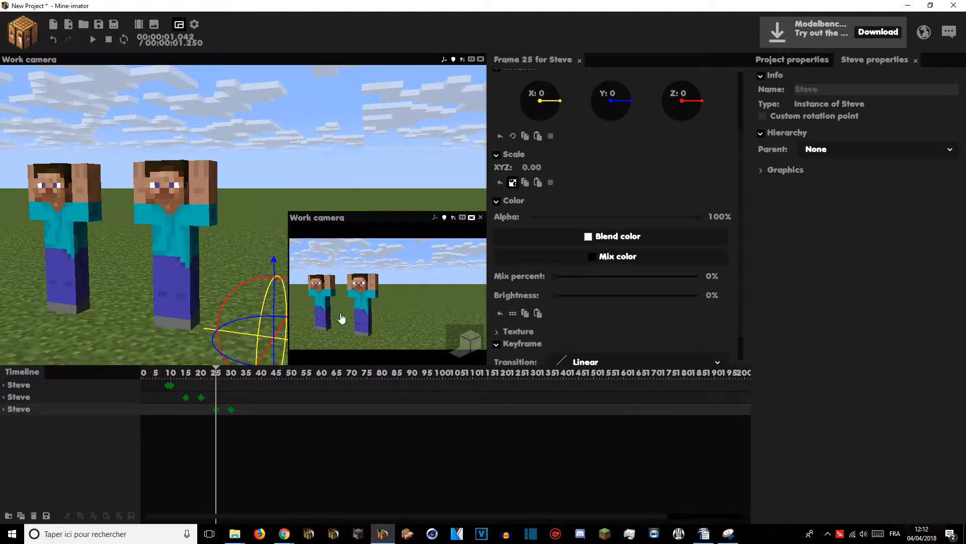
key("space")
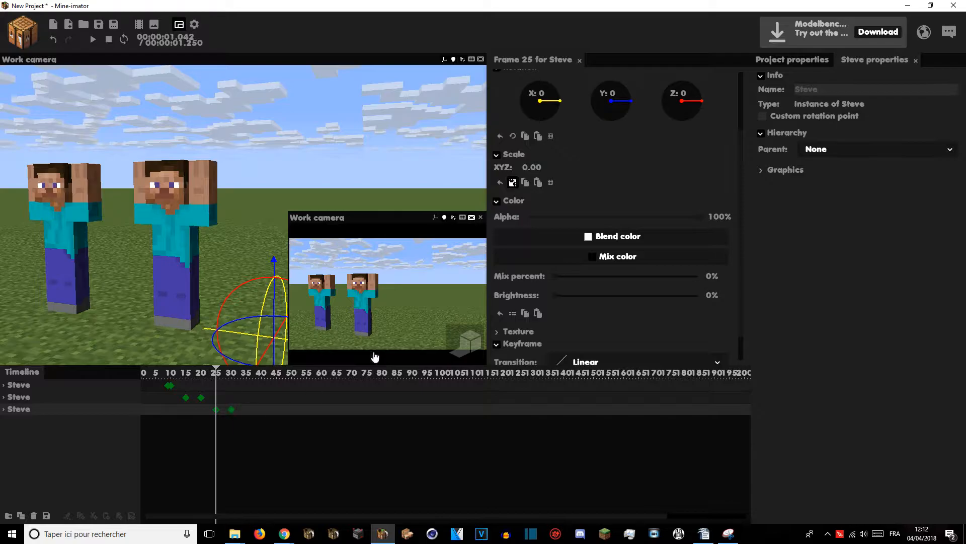
scroll(656, 331, "down", 1)
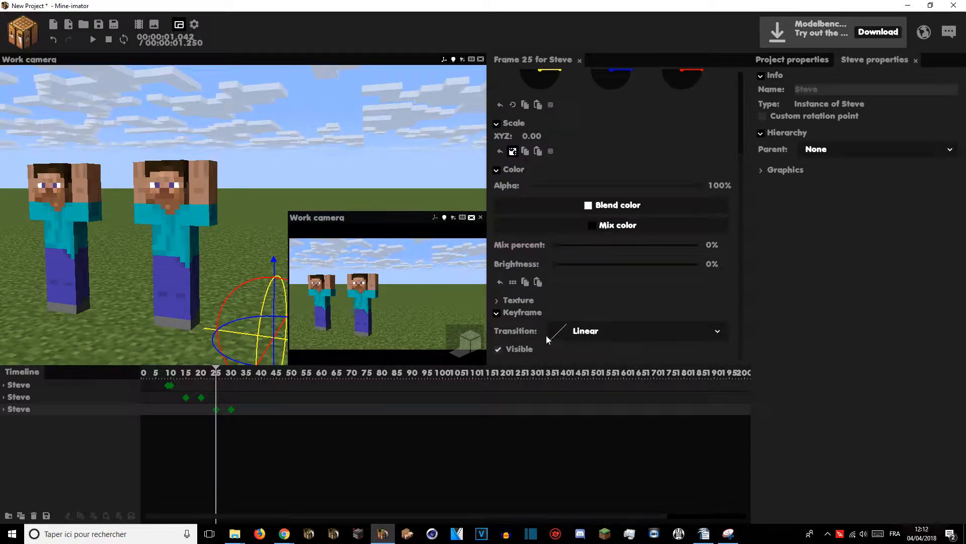
left_click(230, 410)
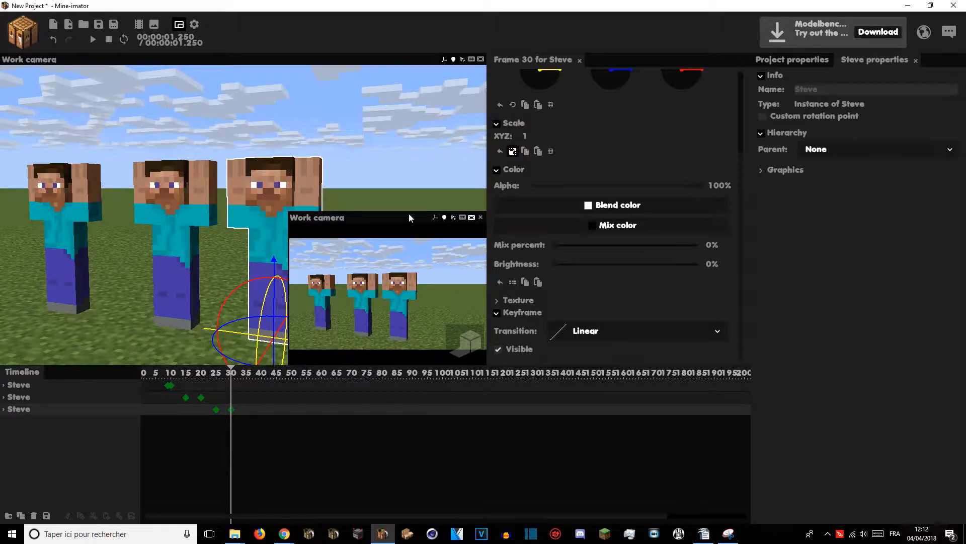
left_click(217, 409)
right_click_drag(127, 180, 150, 201)
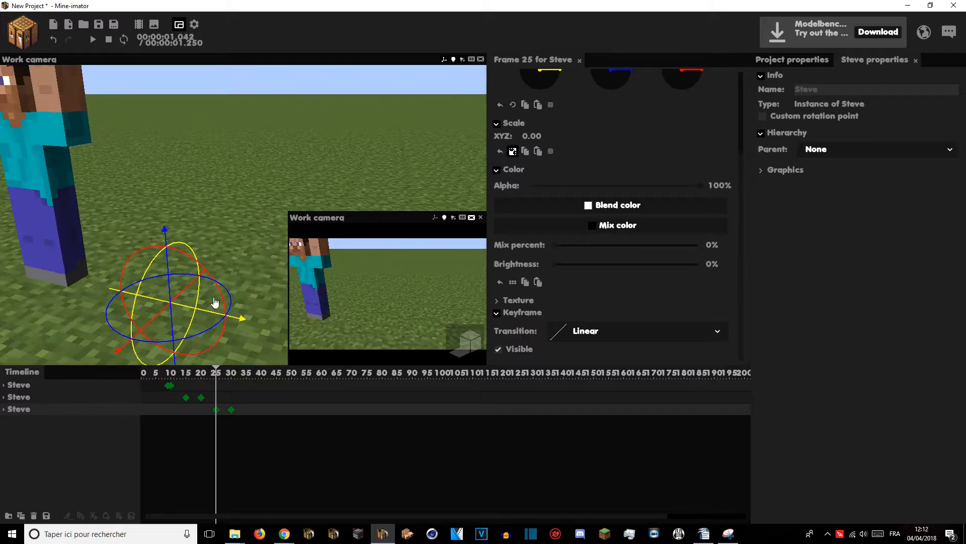
left_click_drag(216, 375, 93, 380)
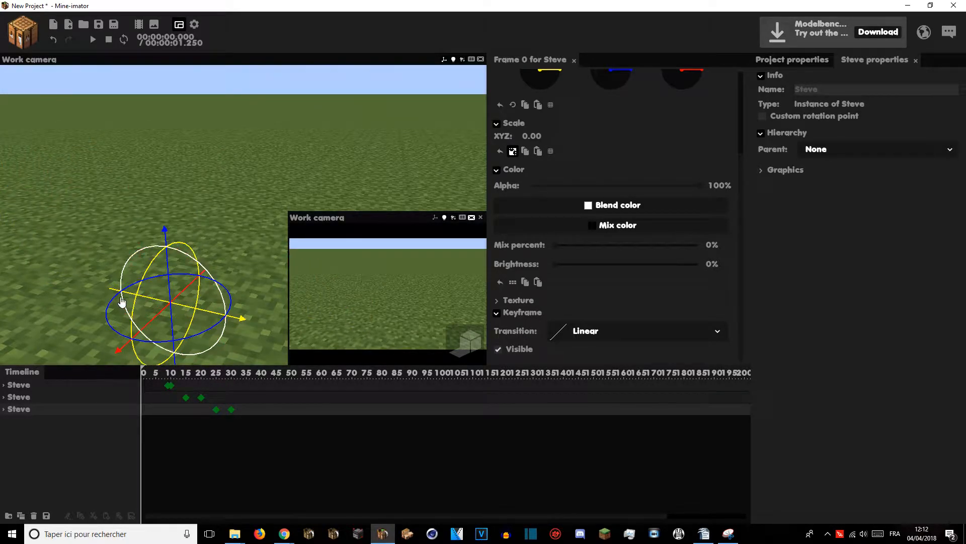
Step: Add a camera object to the scene containing the single Steve character
left_click(98, 24)
right_click_drag(205, 153, 62, 447)
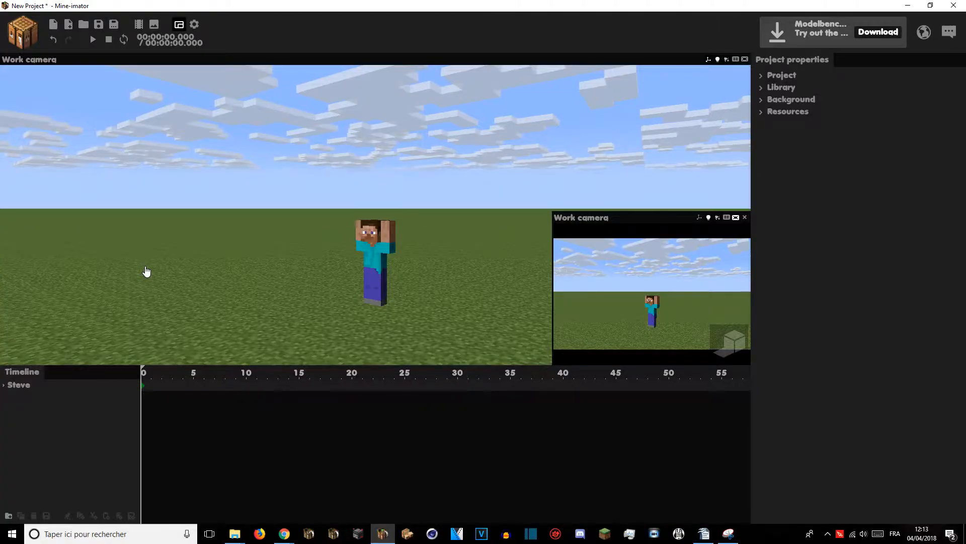
mouse_move(171, 283)
right_mouse_down()
mouse_move(172, 297)
mouse_move(172, 270)
right_mouse_up()
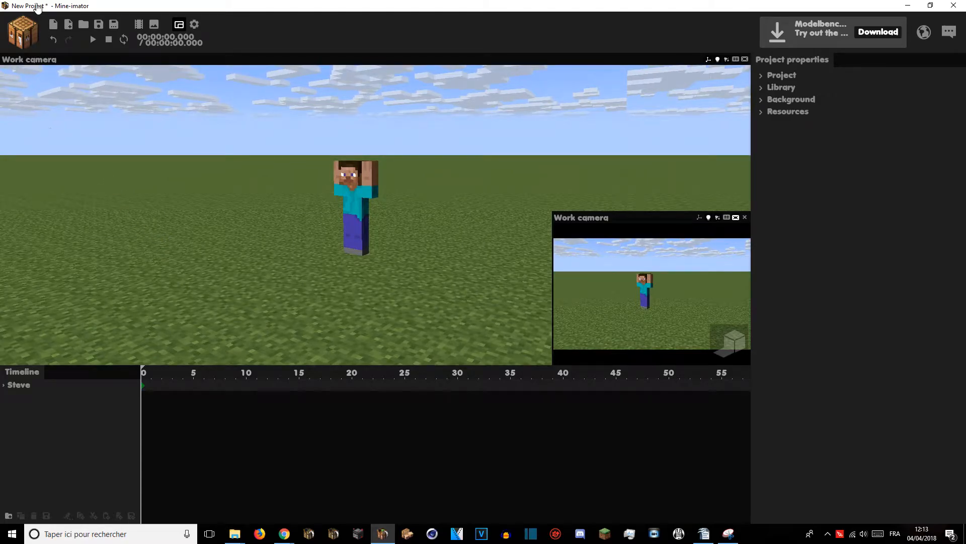
left_click(28, 33)
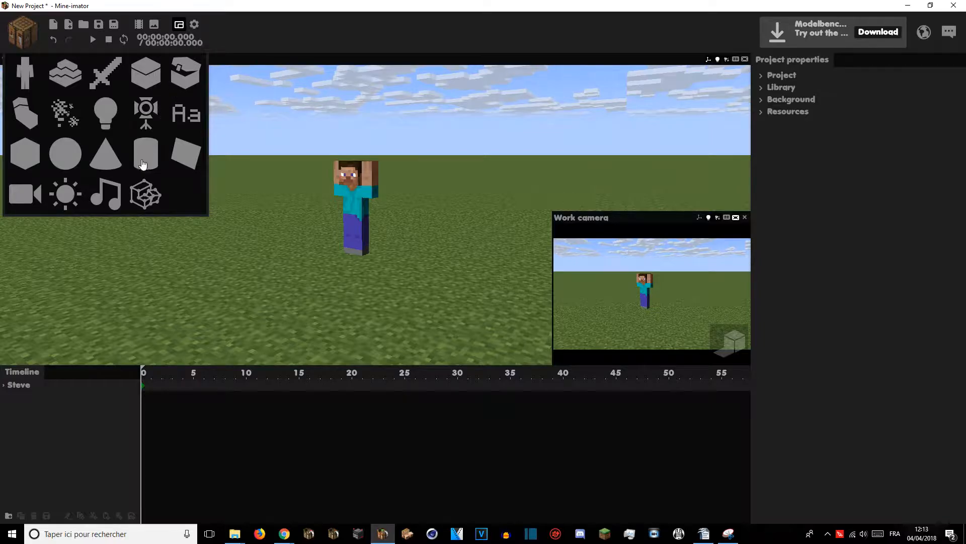
left_click(36, 187)
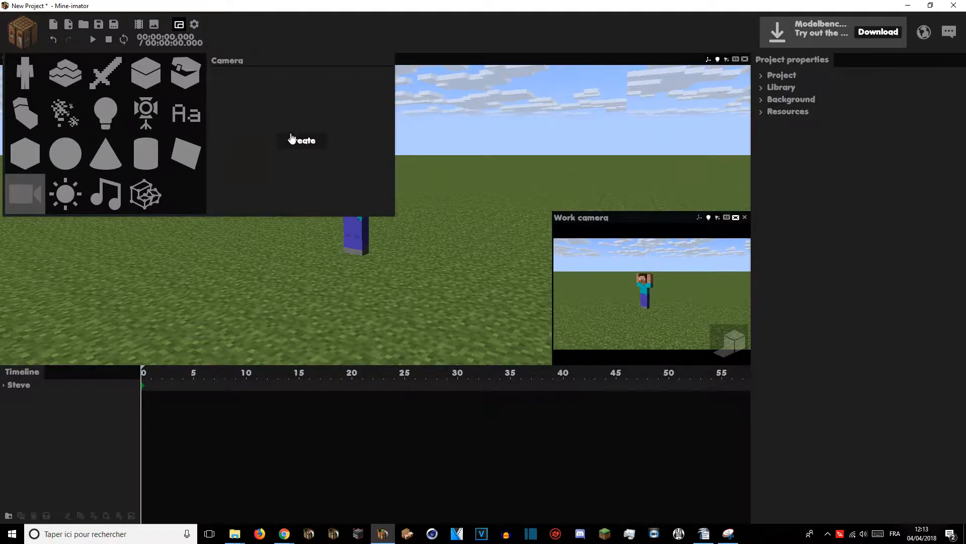
left_click(292, 140)
Step: Undo the camera's tilt change and aim the camera at Steve from one side as its frame 0 view
right_click_drag(75, 93, 174, 95)
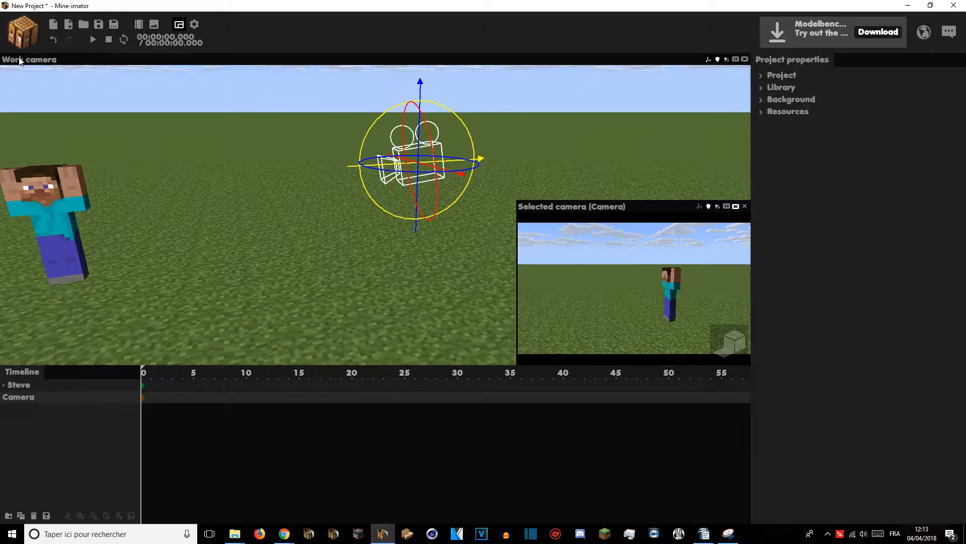
key("ctrl+z")
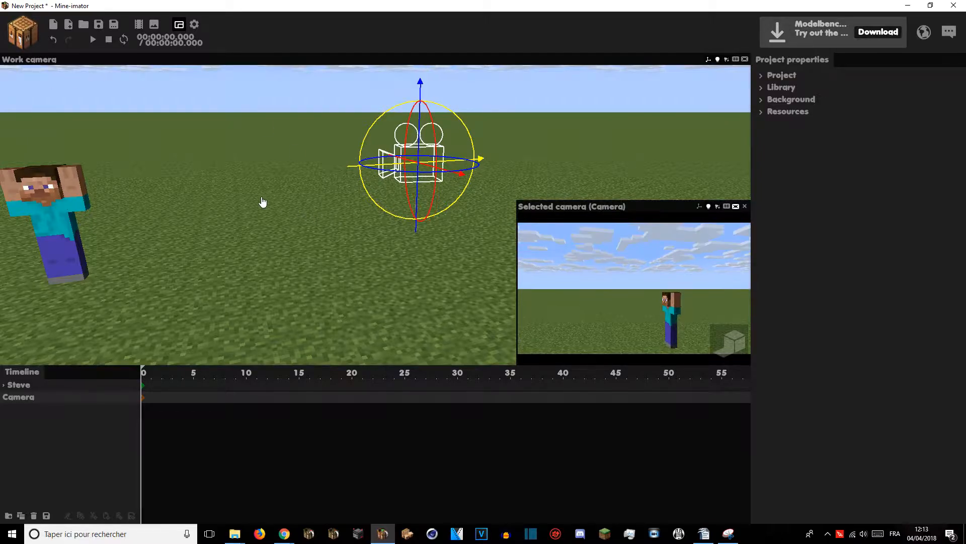
right_click_drag(264, 227, 316, 323)
right_click_drag(643, 311, 694, 316)
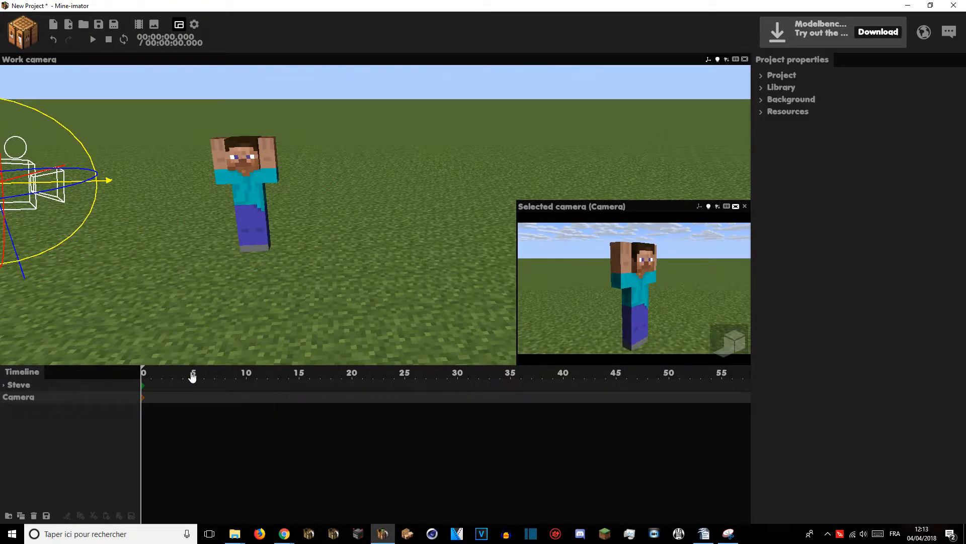
Step: Add a camera keyframe at frame 30 that frames Steve from a different angle
double_click(351, 407)
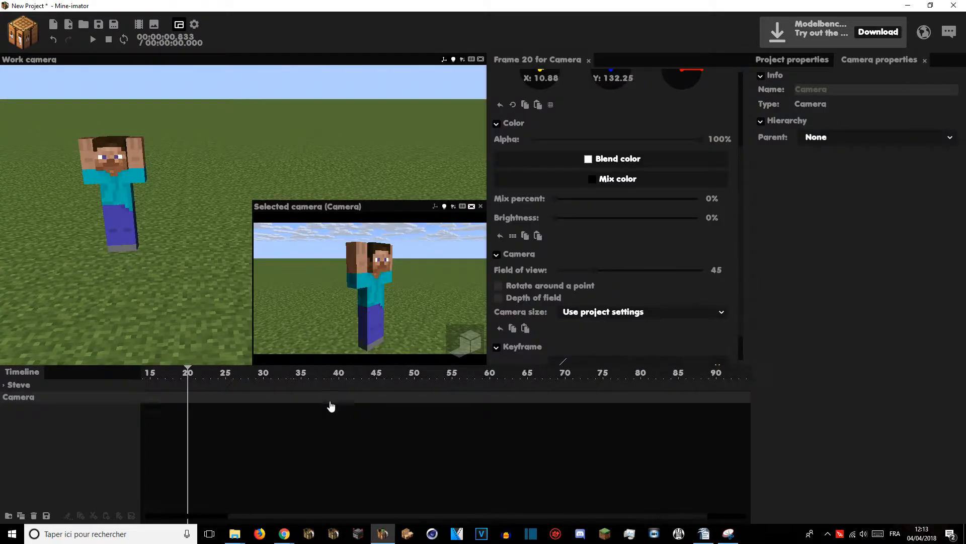
left_click_drag(292, 514, 214, 510)
left_click(367, 401)
left_click_drag(379, 303, 378, 303)
Step: Play back the camera movement from frame 0 past its frame 30 keyframe
left_click(143, 375)
key("space")
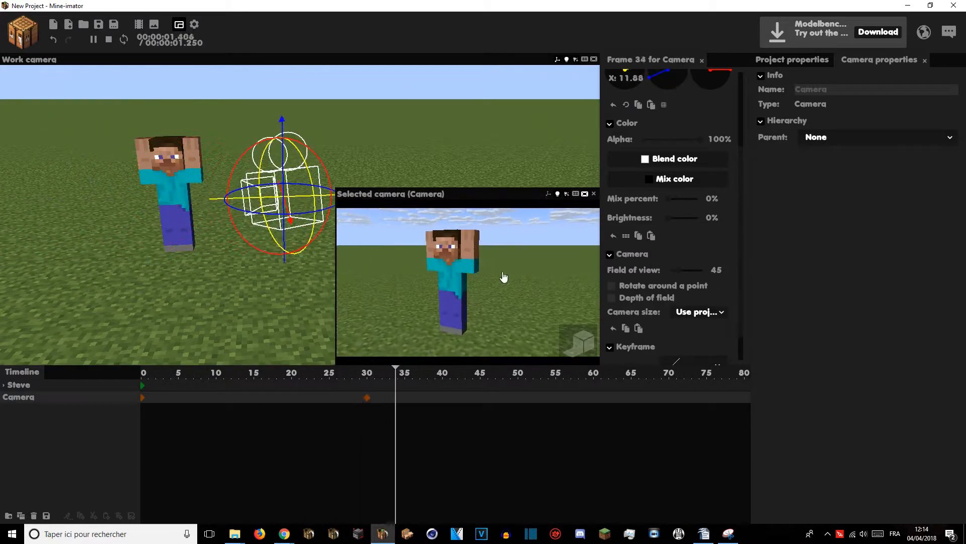
key("space")
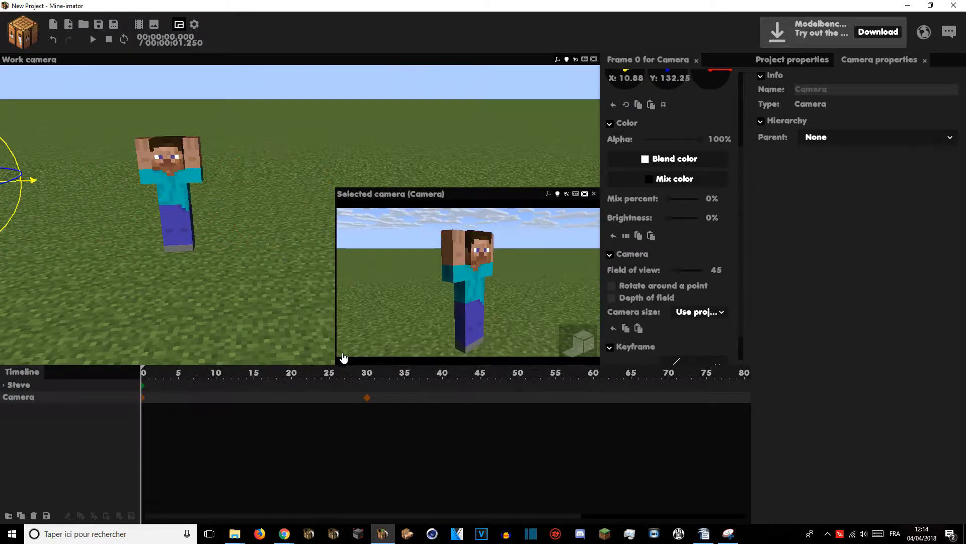
Step: Turn on rendered quality in the selected camera's preview and replay the camera movement
left_click(580, 347)
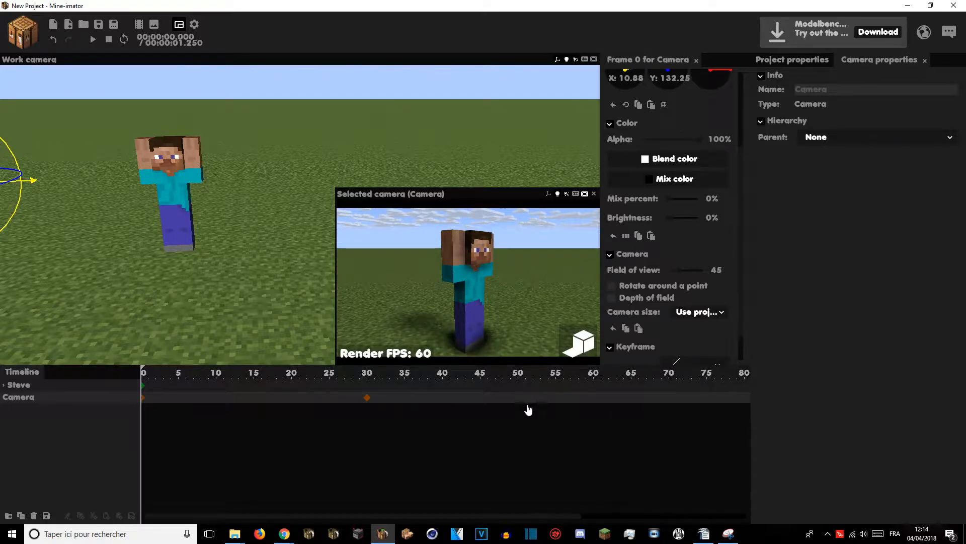
scroll(729, 312, "down", 2)
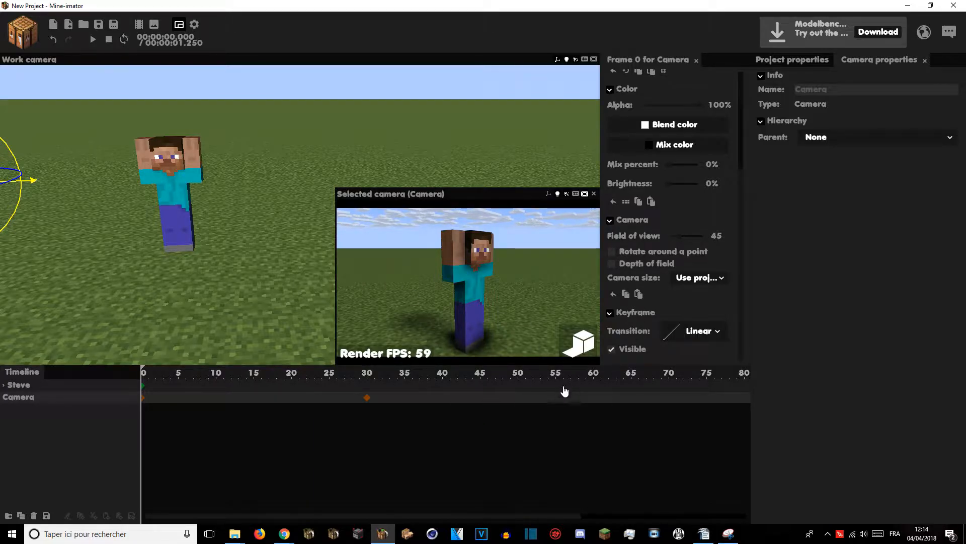
key("space")
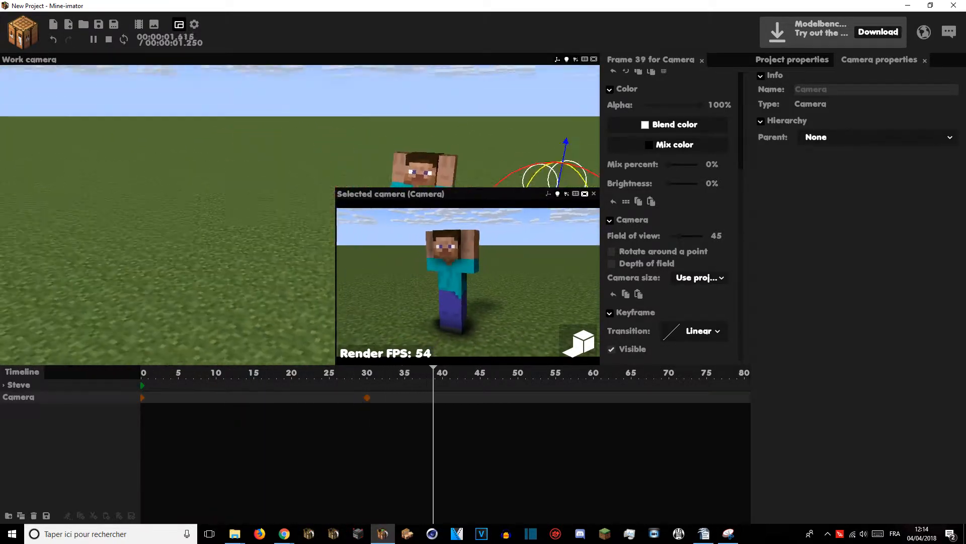
key("shift+space")
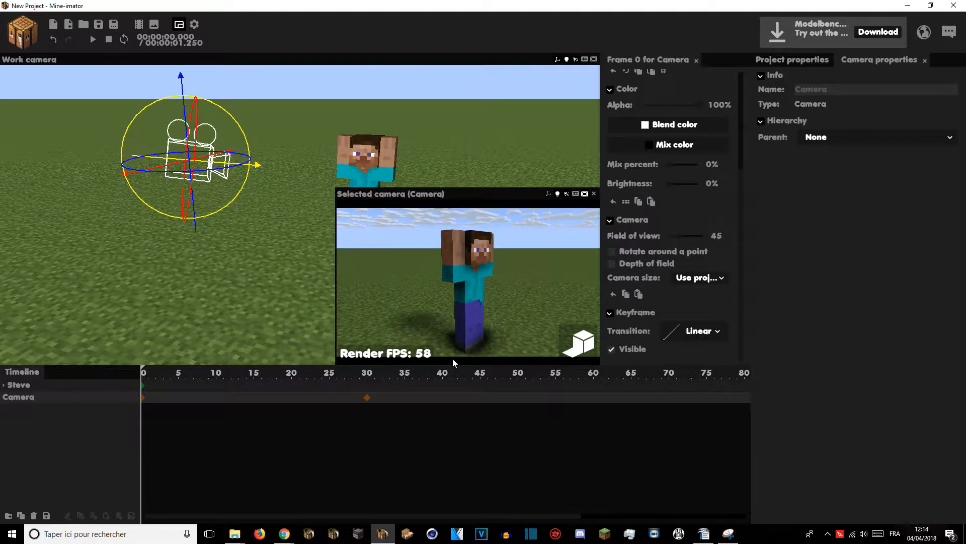
Step: Change the camera's frame 0 keyframe transition to the S-shaped Ease curve and start playback
left_click(697, 333)
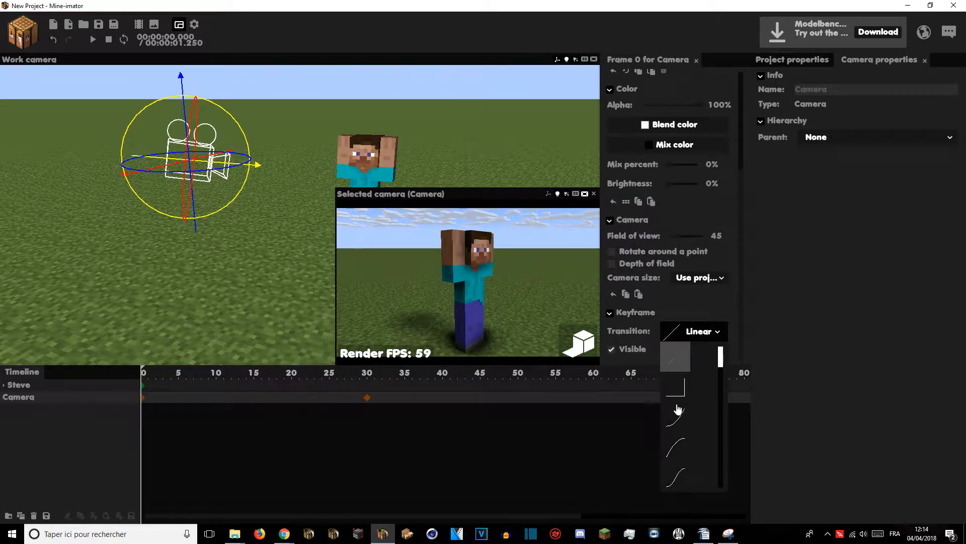
left_click(675, 478)
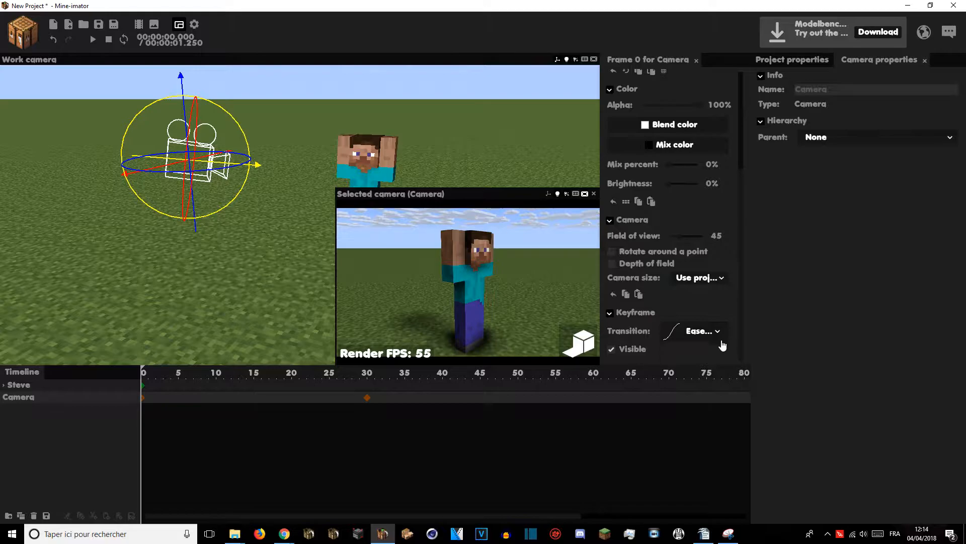
key("space")
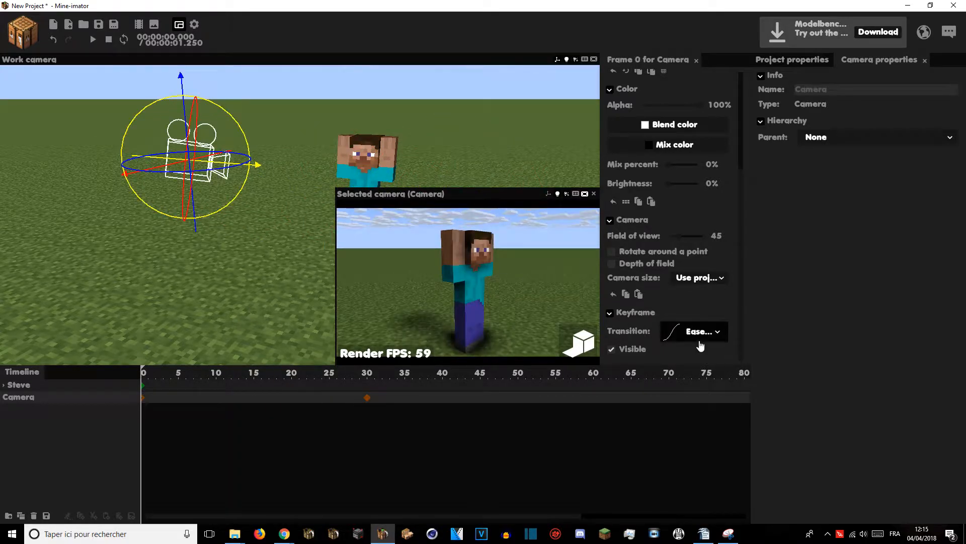
Step: Try an Ease transition with a bouncing end on the camera's frame 0 keyframe and play it back
left_click(699, 331)
left_click_drag(719, 411, 720, 471)
left_click(676, 447)
key("space")
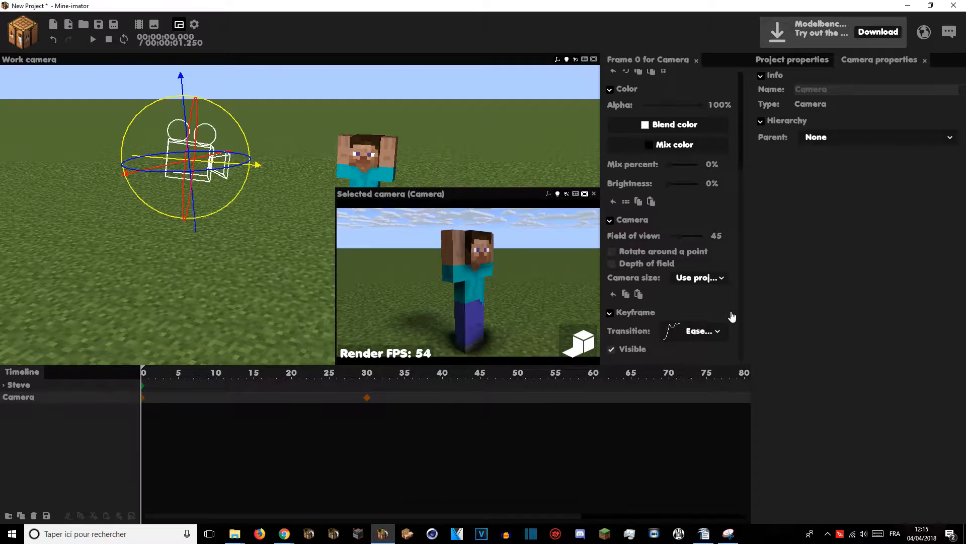
Step: Change the camera's frame 0 keyframe transition to the Ease curve that starts slowly and accelerates, and play back the movement
left_click(702, 331)
left_click(682, 393)
key("space")
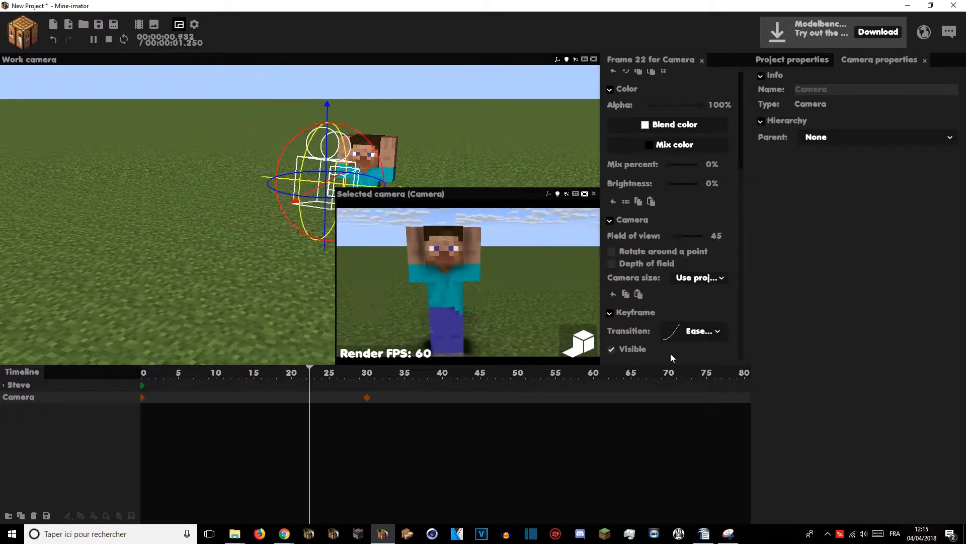
key("space")
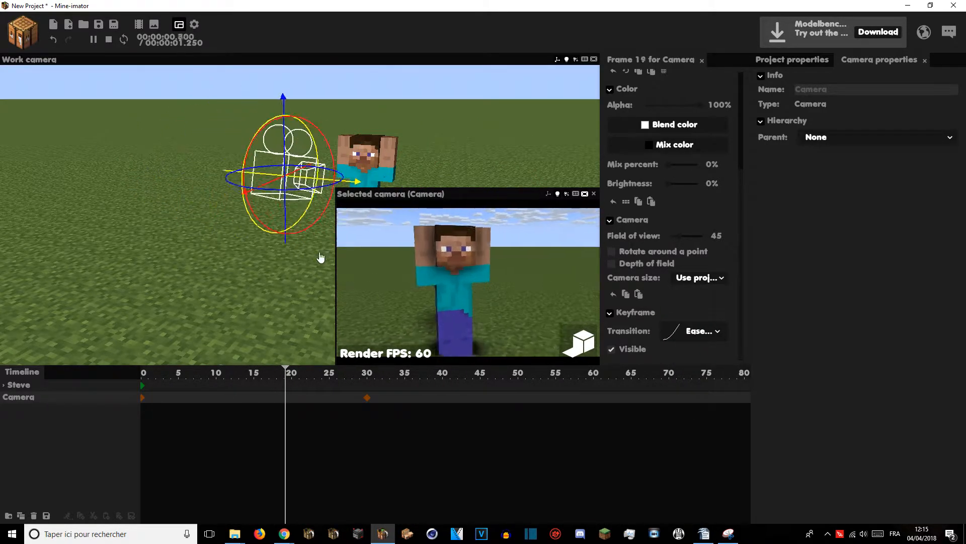
right_click_drag(320, 258, 334, 242)
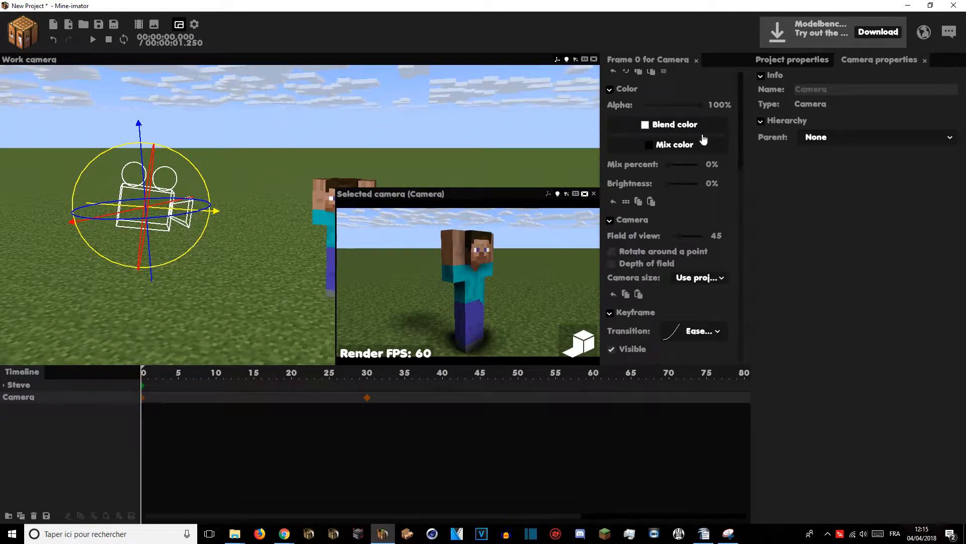
Step: Try a 39% black color mix and a different field of view on the camera, reverting both changes
left_click_drag(669, 165, 681, 166)
left_click(674, 144)
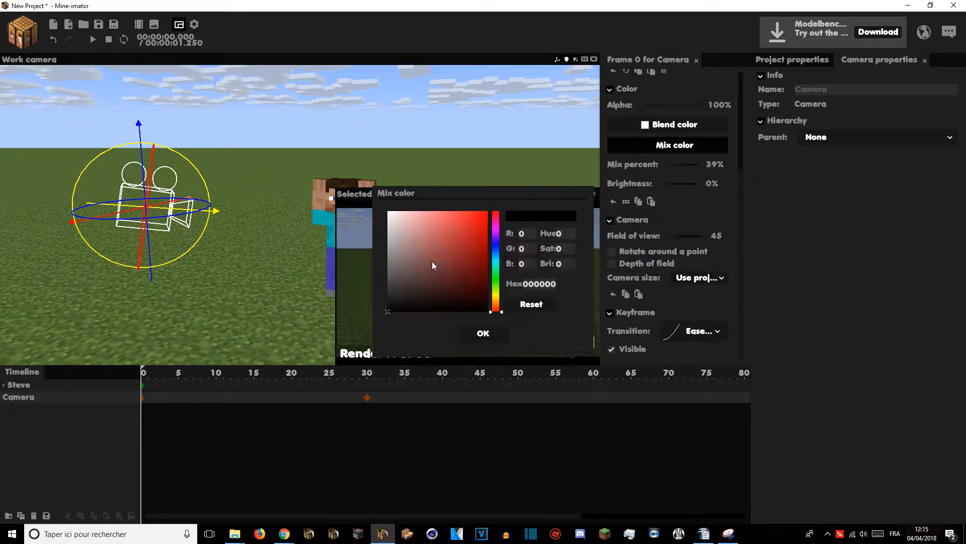
left_click(601, 263)
left_click_drag(684, 165, 705, 189)
key("ctrl+z")
key("ctrl+z")
key("ctrl+z")
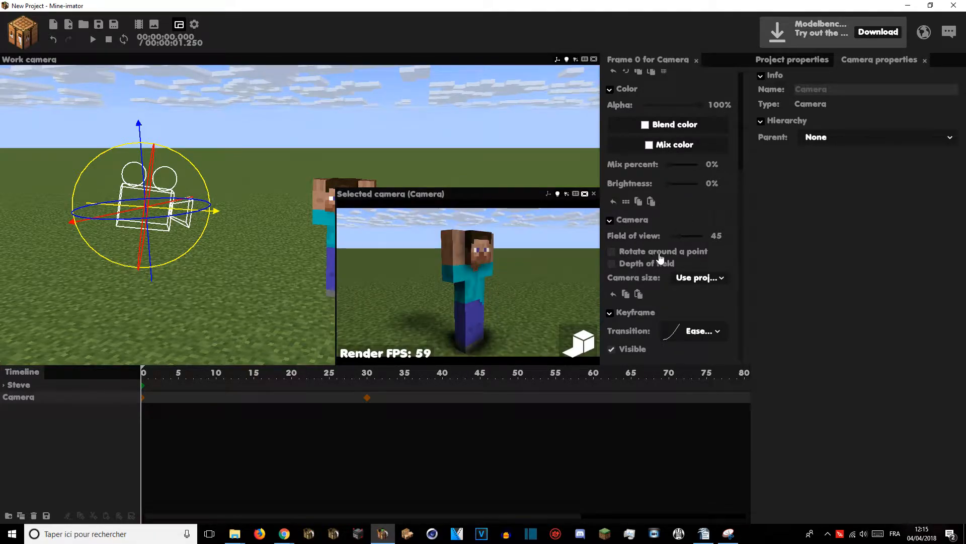
left_click_drag(685, 237, 717, 233)
right_click(717, 235)
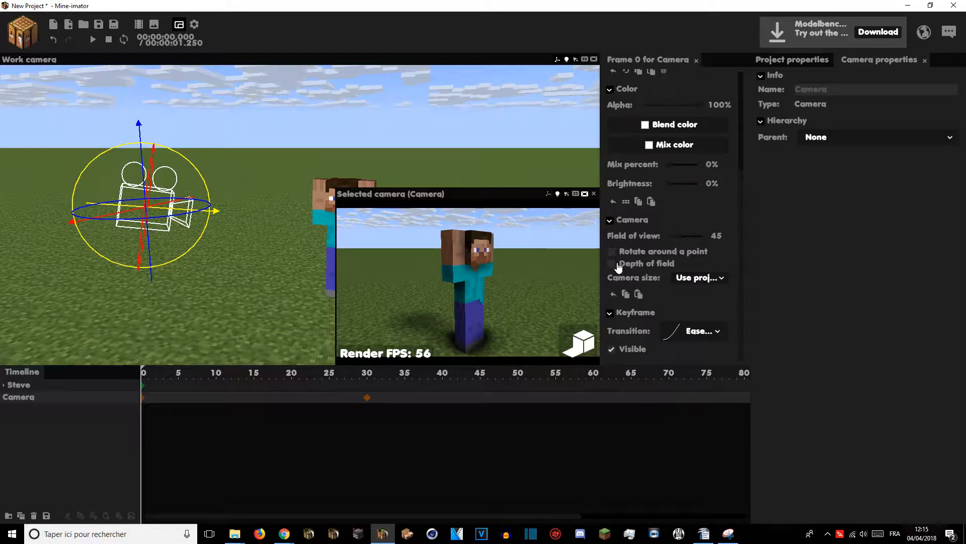
Step: Enable depth of field on the frame 0 camera keyframe with depth 162.97, range 108.27 and fade size 204
left_click(615, 263)
mouse_move(468, 281)
left_mouse_down()
mouse_move(417, 282)
mouse_move(455, 282)
left_mouse_up()
left_click_drag(649, 276, 678, 276)
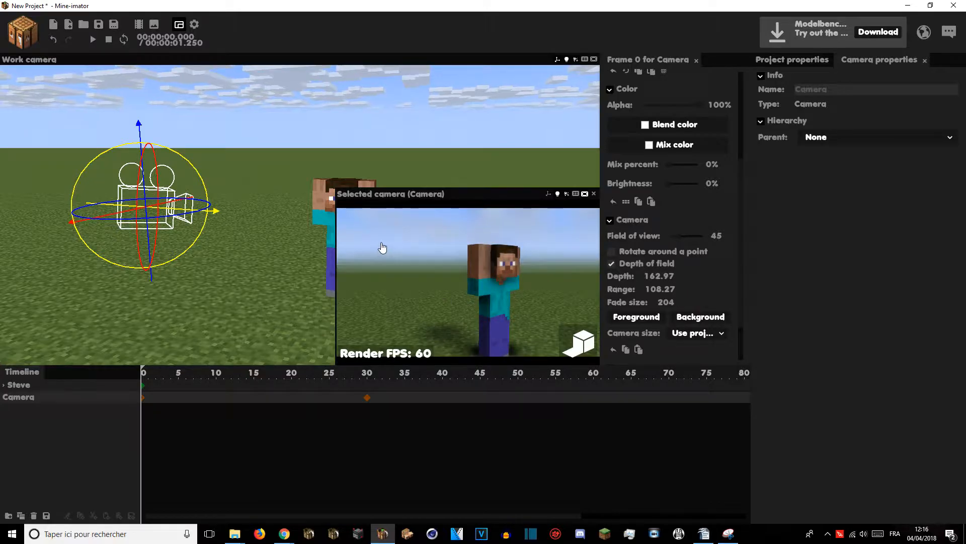
Step: Reframe the camera closer to Steve in its preview and save the project
left_click_drag(468, 282, 654, 231)
key("ctrl+s")
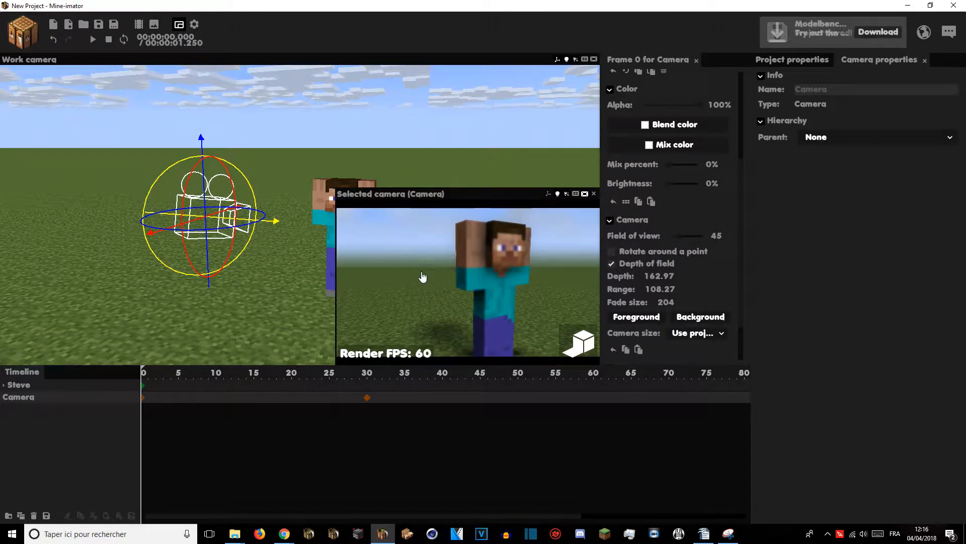
left_click_drag(503, 281, 519, 288)
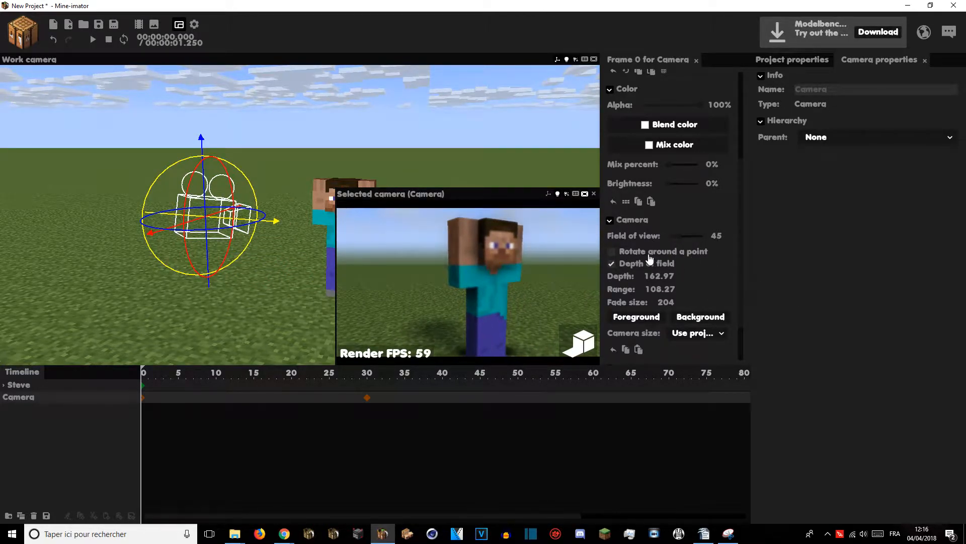
Step: Try rotation around a point on the camera, turn it off and place the camera at Steve's head
left_click(626, 252)
mouse_move(221, 230)
right_mouse_down()
mouse_move(246, 209)
mouse_move(211, 212)
mouse_move(236, 223)
mouse_move(220, 230)
right_mouse_up()
left_click_drag(221, 230, 199, 203)
left_click(611, 252)
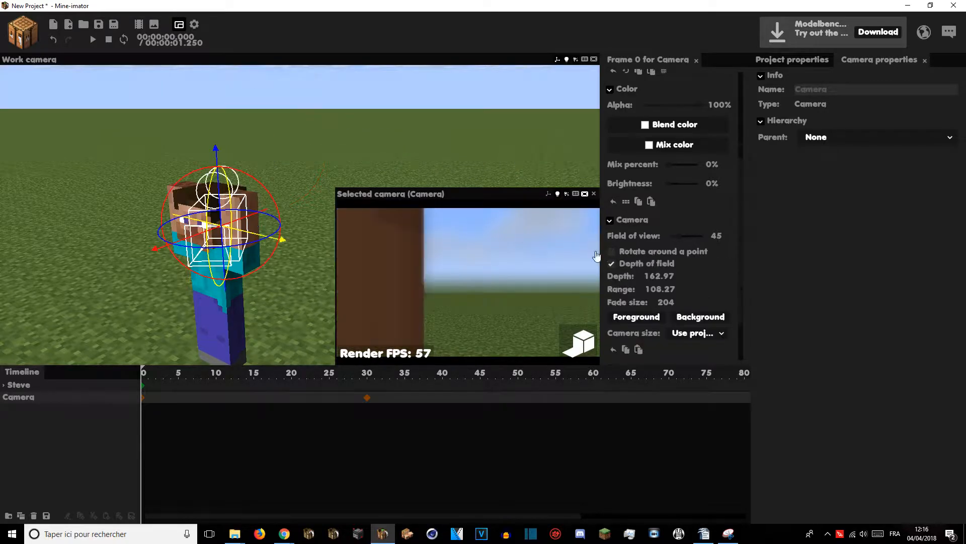
Step: Center the camera inside Steve's head and enable rotation around a point
right_click_drag(322, 146, 291, 178)
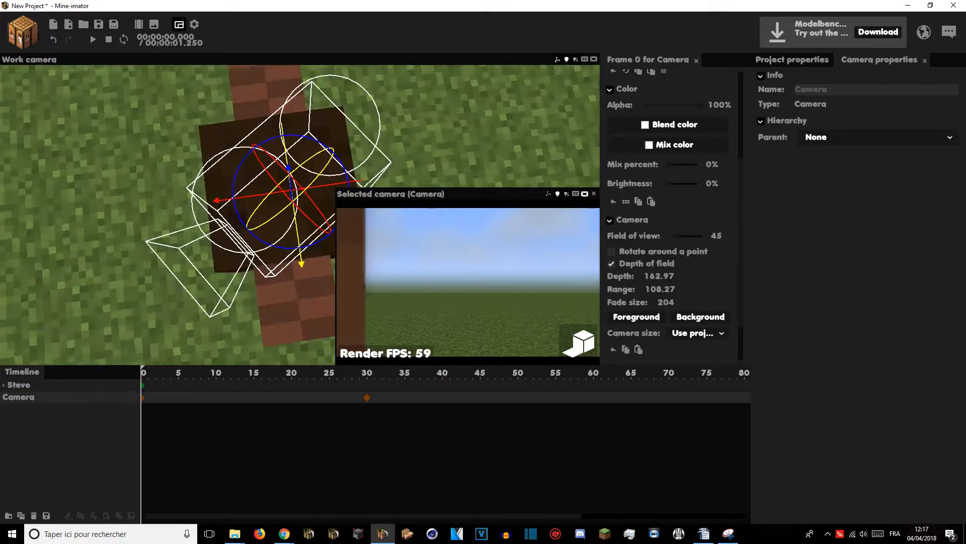
mouse_move(292, 202)
right_mouse_down()
mouse_move(282, 201)
mouse_move(302, 214)
mouse_move(291, 194)
mouse_move(282, 202)
mouse_move(297, 216)
mouse_move(285, 214)
right_mouse_up()
left_click_drag(285, 214, 287, 189)
right_click_drag(287, 189, 304, 210)
left_click(612, 251)
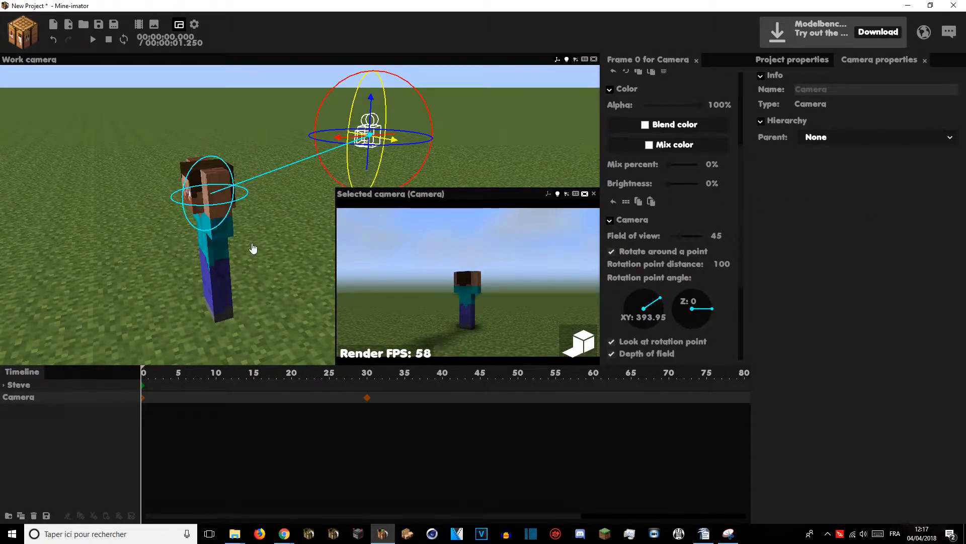
Step: Set the frame 0 camera's rotation point distance to 43 and its XY rotation angle to 211.68
mouse_move(253, 248)
right_mouse_down()
mouse_move(269, 252)
mouse_move(262, 245)
right_mouse_up()
left_click_drag(741, 177, 741, 231)
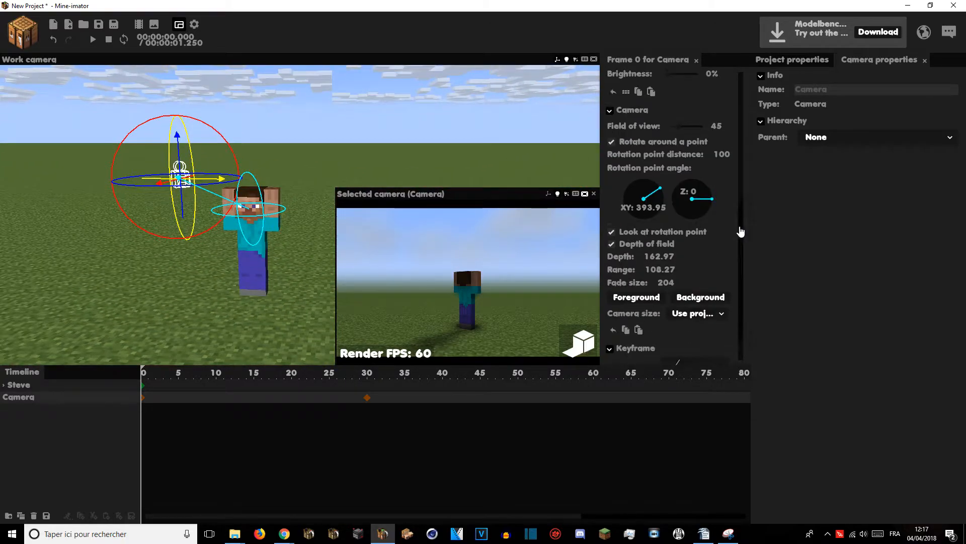
scroll(741, 231, "up", 1)
left_click_drag(721, 168, 698, 168)
mouse_move(635, 227)
left_mouse_down()
mouse_move(653, 229)
mouse_move(622, 233)
left_mouse_up()
Step: Set the XY rotation point angle of the camera's frame 30 keyframe to 152.59
left_click(368, 397)
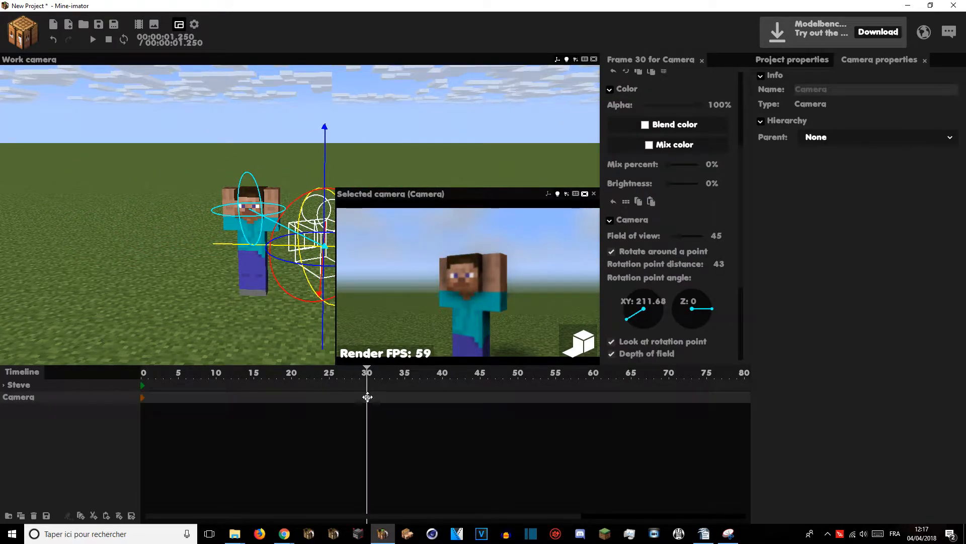
left_click_drag(635, 307, 631, 306)
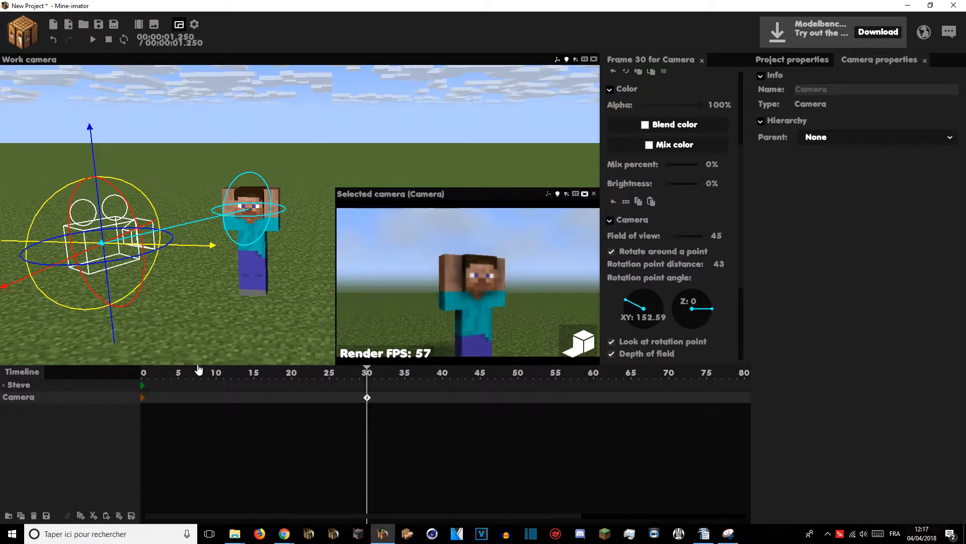
Step: Play back the camera's orbit around Steve from frame 0 and re-aim the camera in its preview
left_click_drag(199, 378, 130, 378)
key("space")
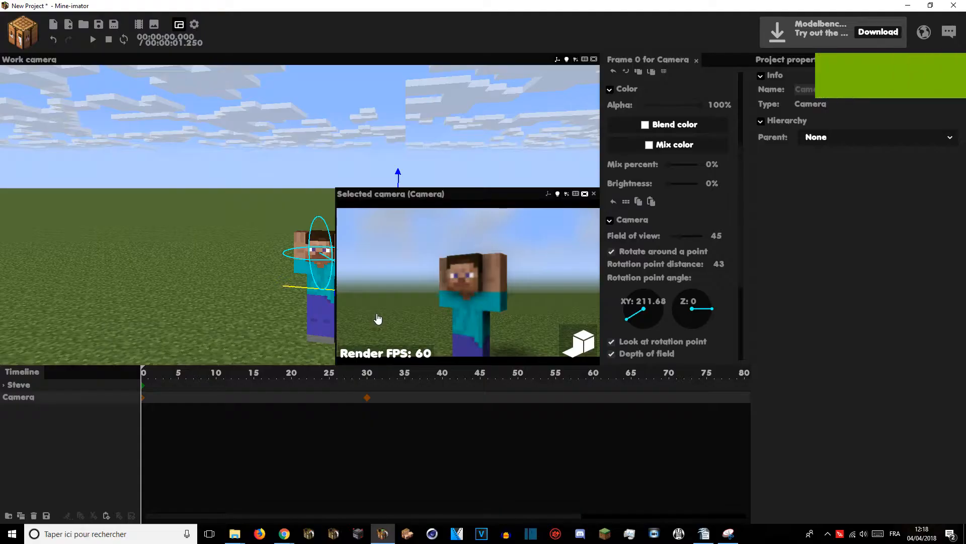
key("space")
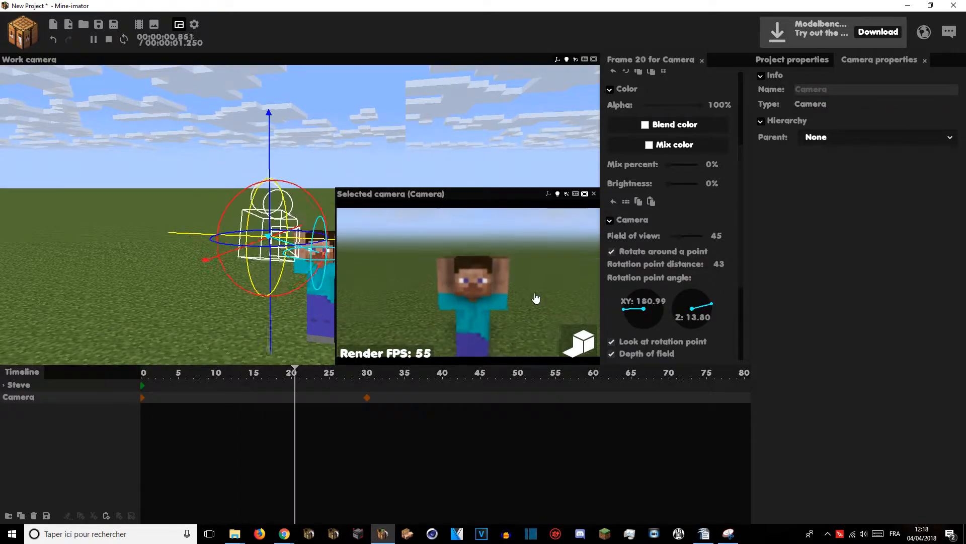
mouse_move(453, 290)
left_mouse_down()
mouse_move(453, 343)
mouse_move(448, 327)
mouse_move(478, 347)
mouse_move(473, 312)
mouse_move(453, 292)
mouse_move(423, 287)
mouse_move(438, 282)
mouse_move(463, 297)
mouse_move(448, 282)
mouse_move(458, 312)
mouse_move(478, 307)
mouse_move(483, 287)
mouse_move(468, 282)
mouse_move(483, 297)
mouse_move(463, 289)
left_mouse_up()
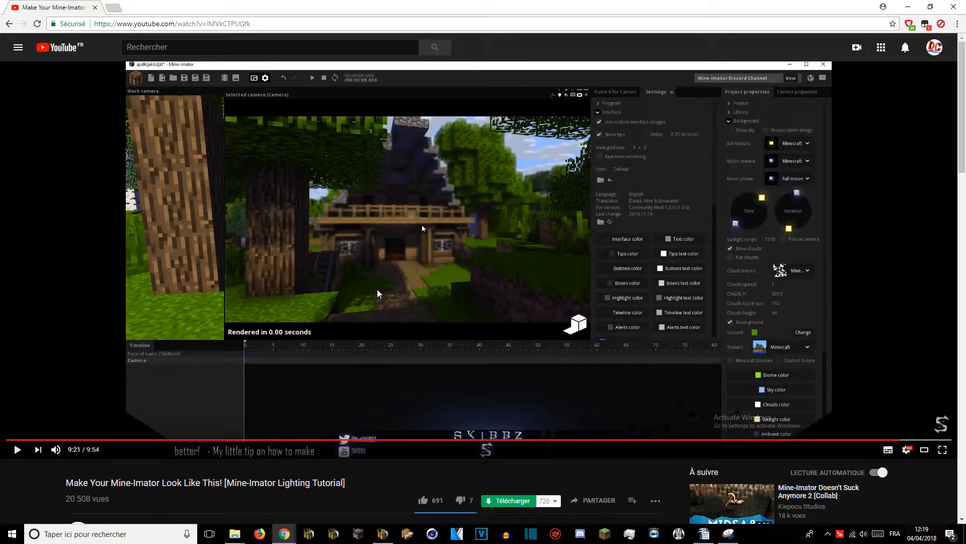
Step: Examine the blurred camera scene in the YouTube Mine-Imator lighting tutorial, briefly viewing it enlarged
scroll(379, 295, "down", 1)
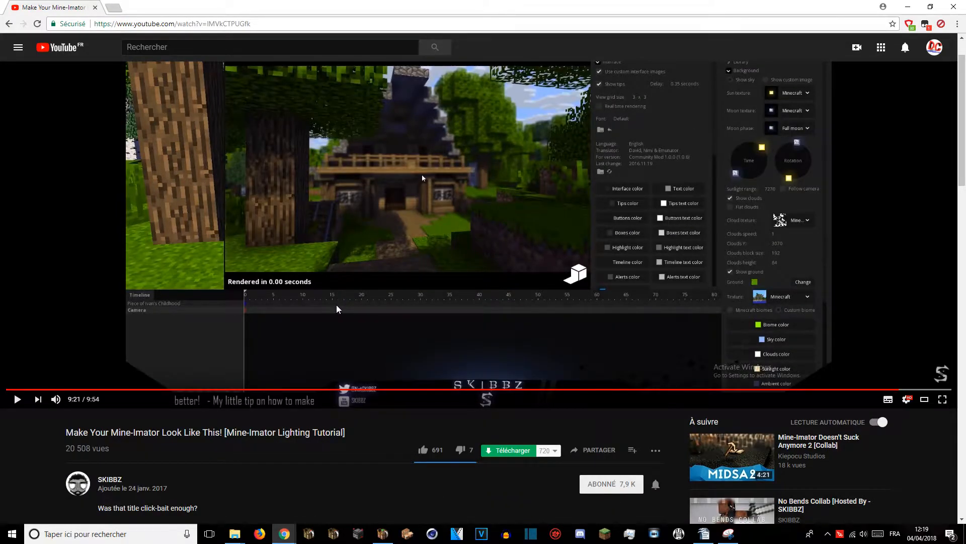
scroll(316, 339, "up", 1)
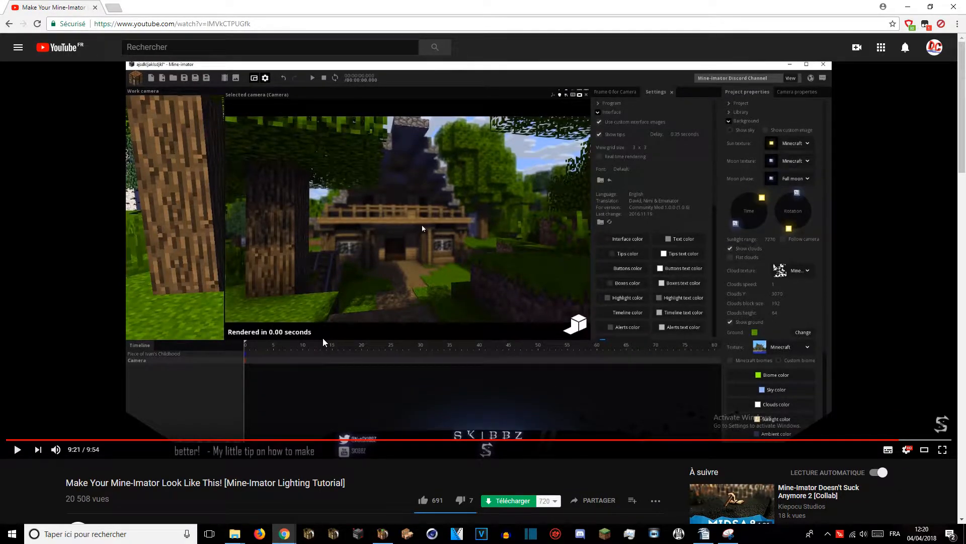
double_click(407, 295)
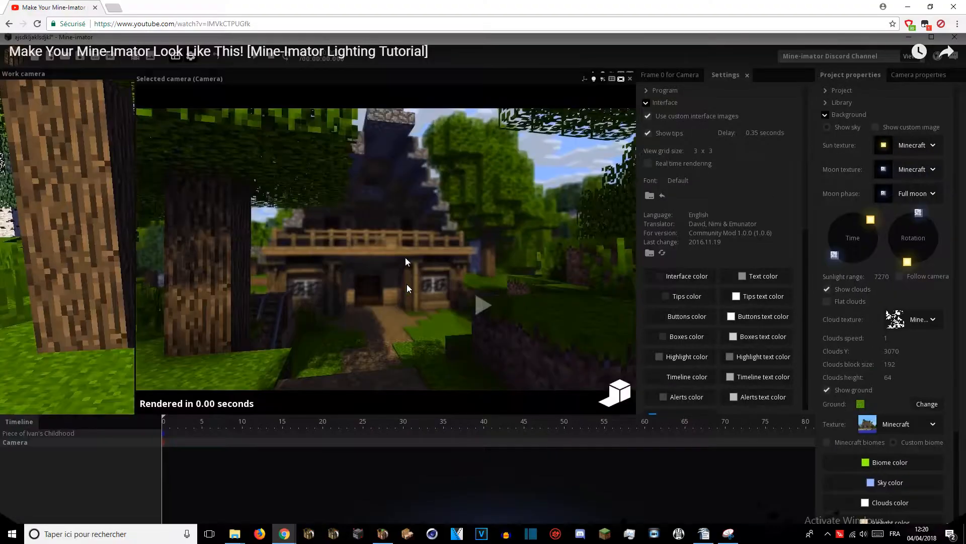
double_click(408, 288)
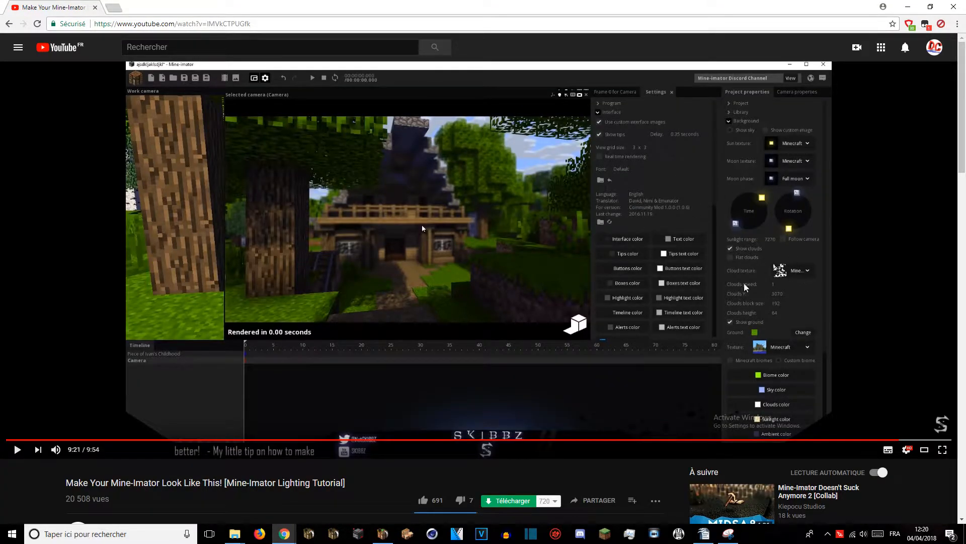
Step: Switch back to Mine-imator and open the Render section of the settings
key("alt+Tab")
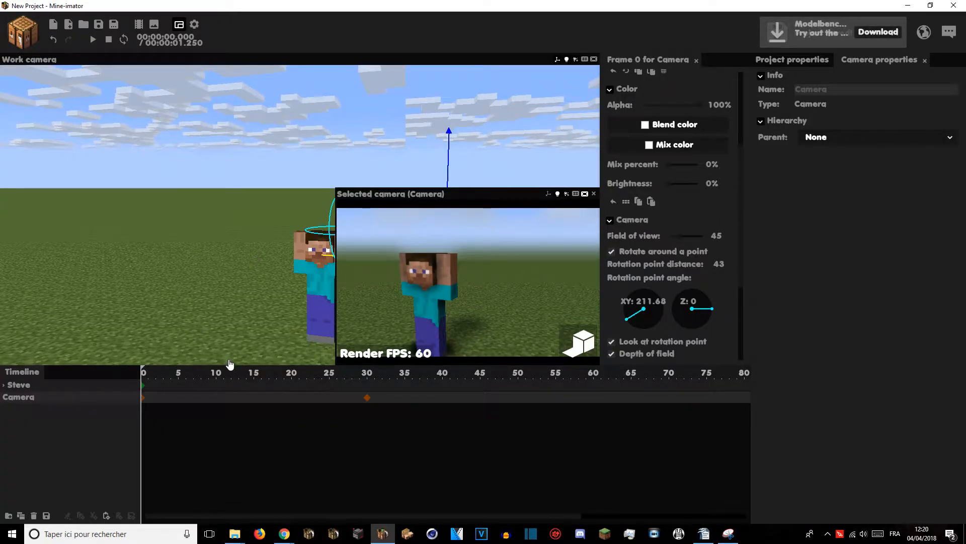
left_click(194, 26)
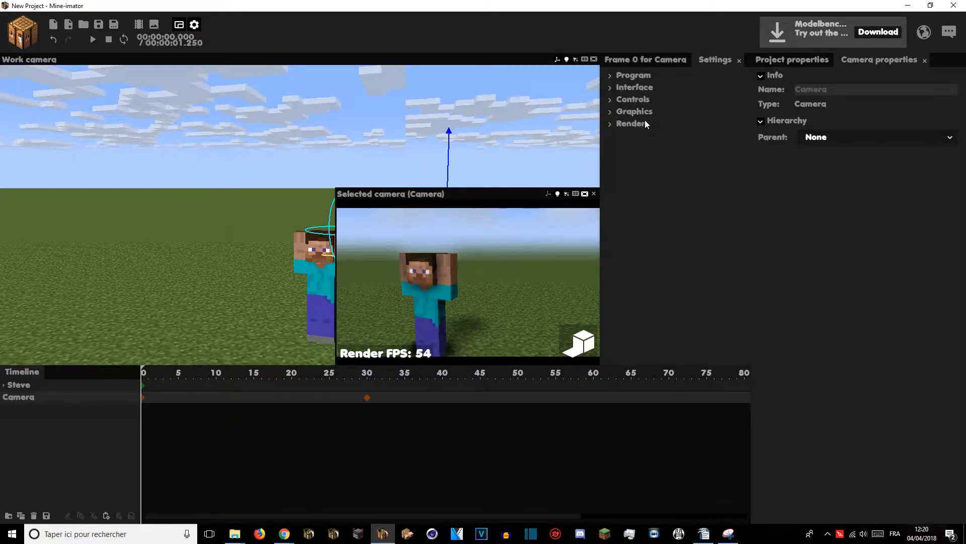
left_click(630, 123)
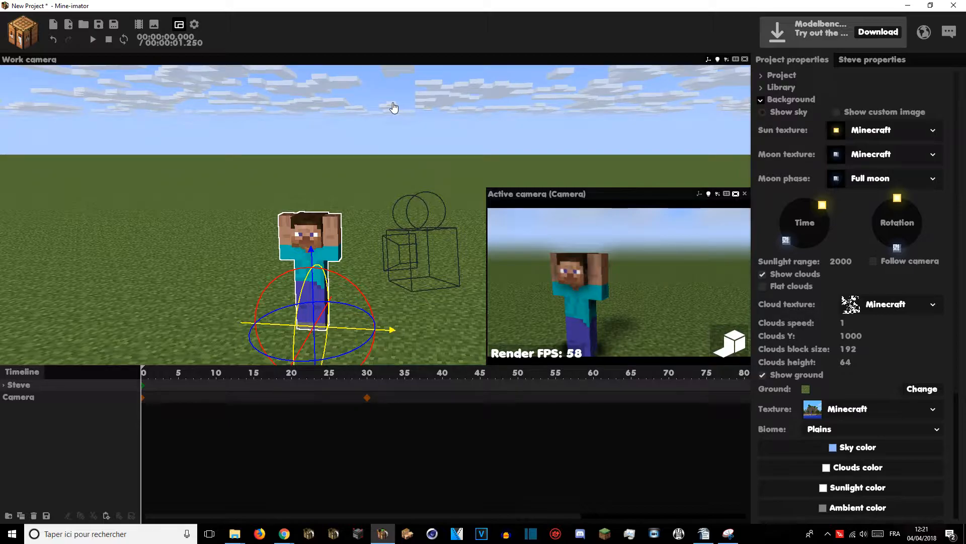
Step: Save the project
left_click(102, 27)
key("w")
mouse_move(352, 237)
right_mouse_down()
mouse_move(352, 224)
mouse_move(353, 247)
mouse_move(356, 227)
right_mouse_up()
key("s")
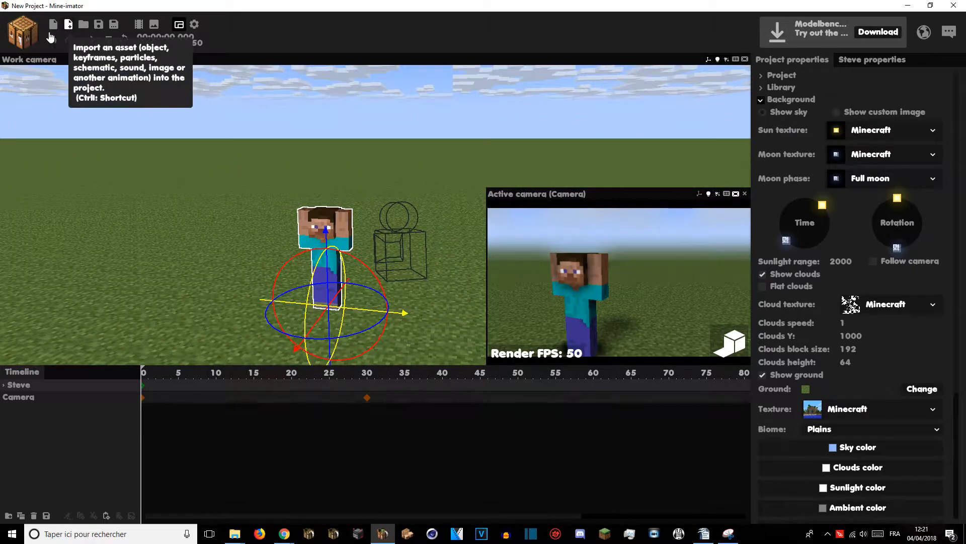
Step: Create a torch block and place it on the grass beside Steve
left_click(37, 43)
left_click(66, 117)
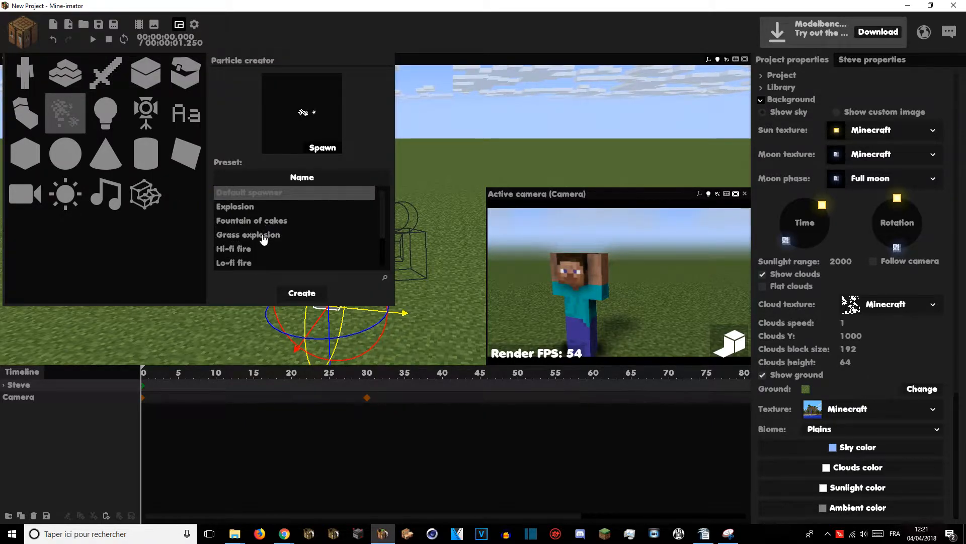
left_click(142, 68)
left_click(385, 278)
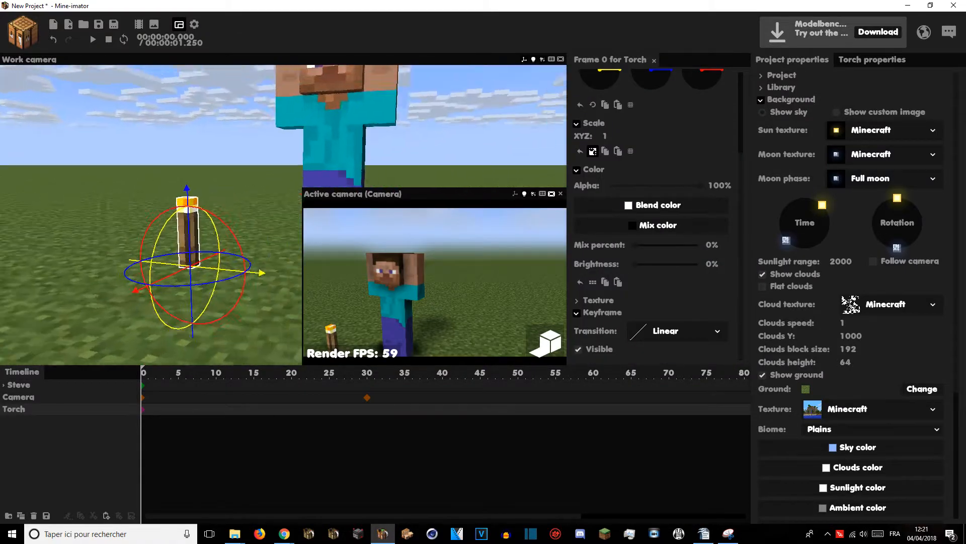
right_click_drag(208, 212, 214, 214)
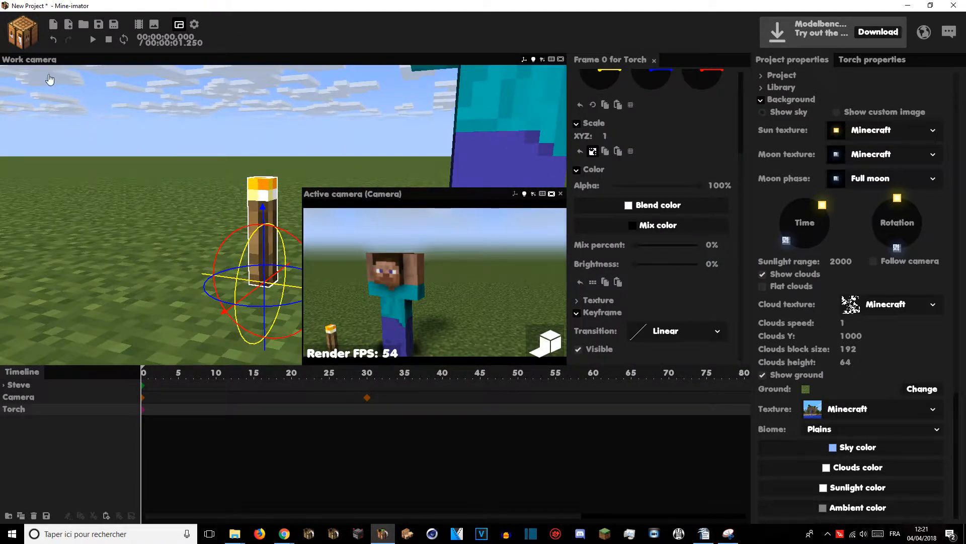
Step: Add a flame-and-smoke particle creator on top of the torch at X -20.14, Y 8.18, Z 6.06
left_click(22, 40)
left_click(64, 126)
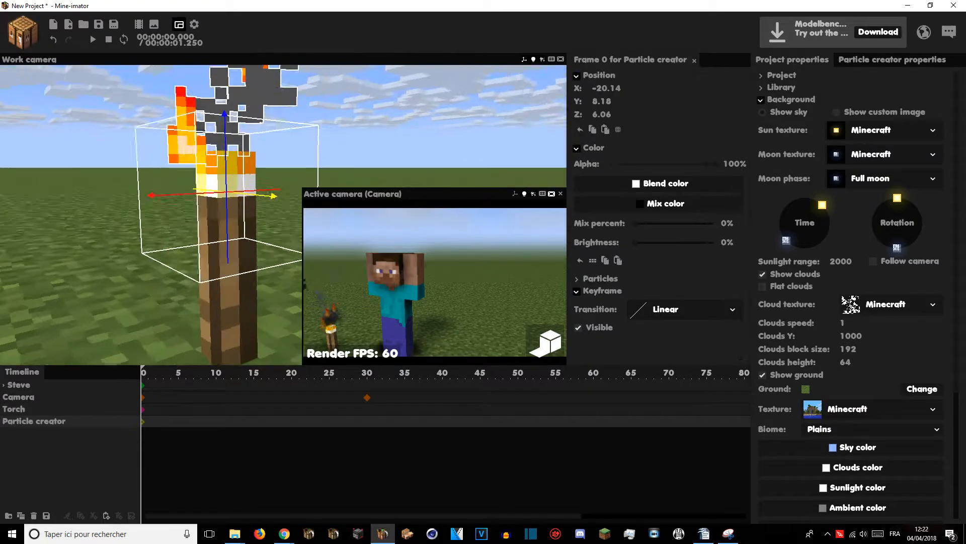
mouse_move(297, 143)
right_mouse_down()
mouse_move(306, 140)
mouse_move(280, 162)
mouse_move(288, 137)
mouse_move(287, 149)
right_mouse_up()
key("s")
key("w")
key("s")
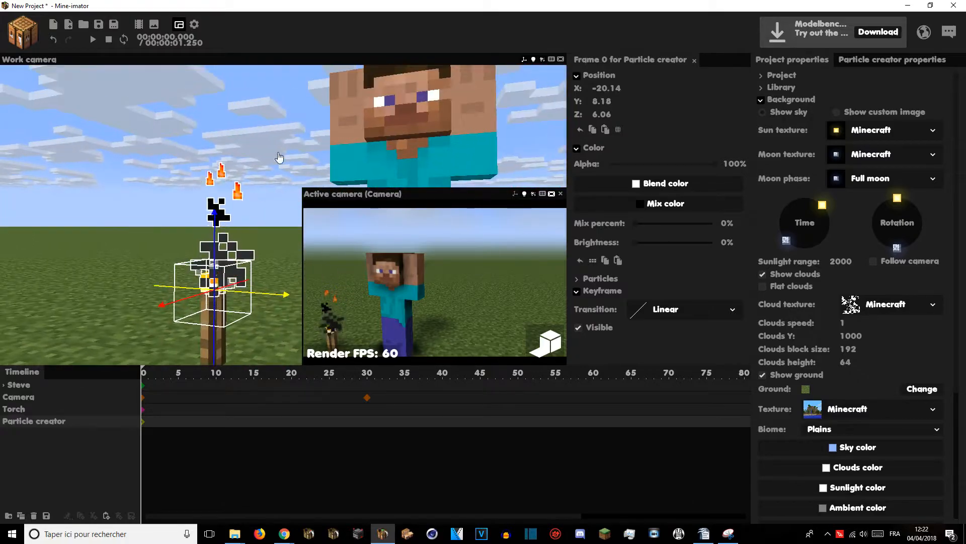
Step: Browse the list of particle creator presets and close it without creating another object
left_click(26, 38)
left_click(69, 115)
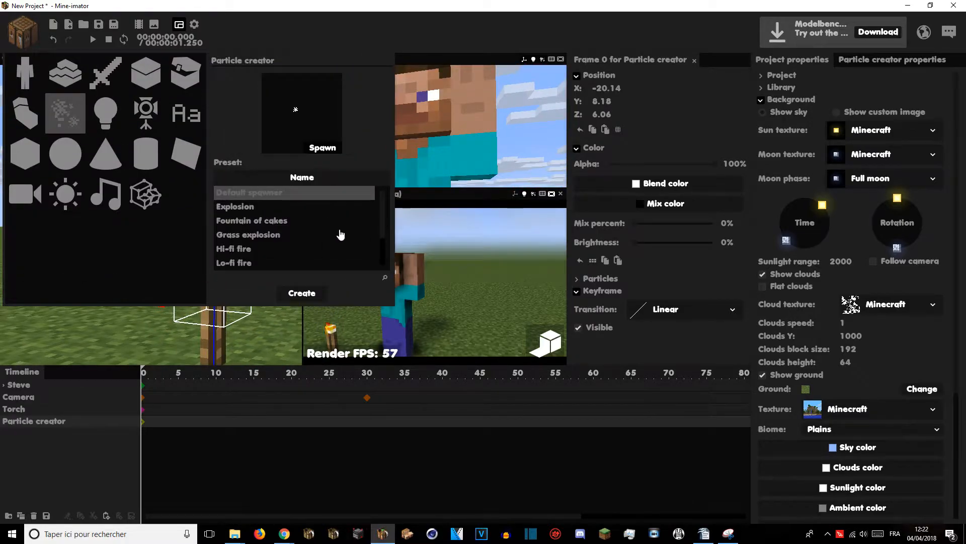
left_click(357, 220)
scroll(391, 222, "down", 3)
left_click_drag(391, 222, 391, 203)
left_click(124, 379)
Step: Inspect the burning torch and collapse the background settings in the project properties
right_click_drag(124, 304, 125, 299)
key("w")
right_click_drag(244, 234, 242, 233)
key("s")
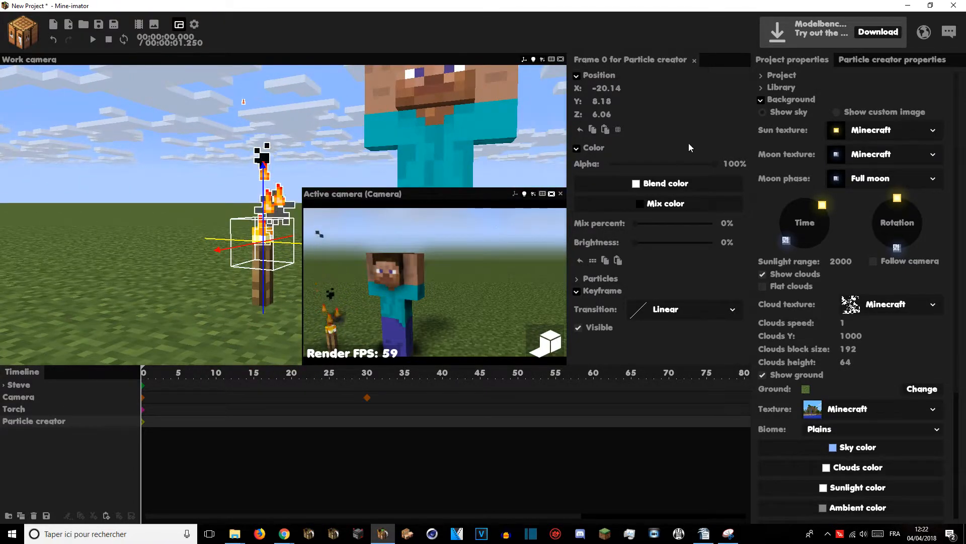
left_click(778, 99)
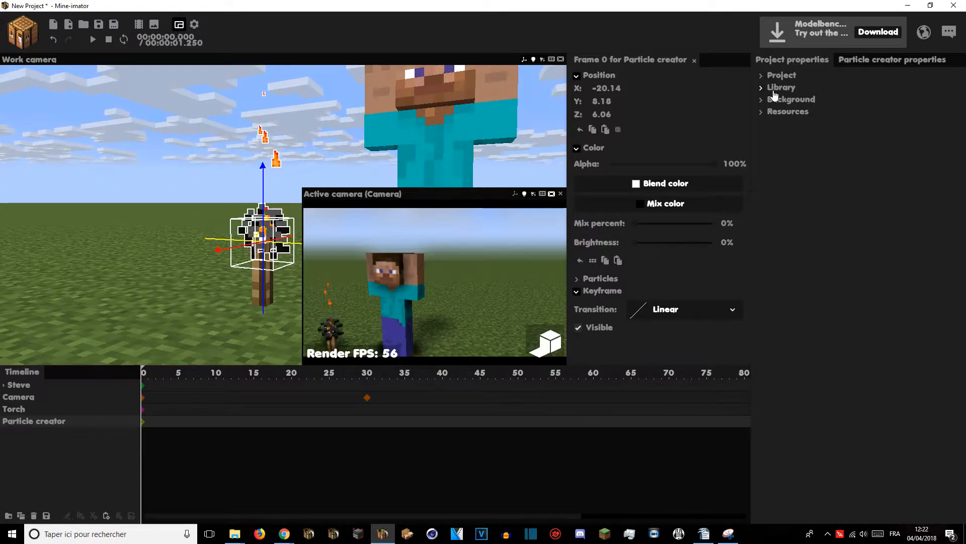
Step: Open the torch's particle creator from the library for editing and select its Smoke particle type
left_click(793, 88)
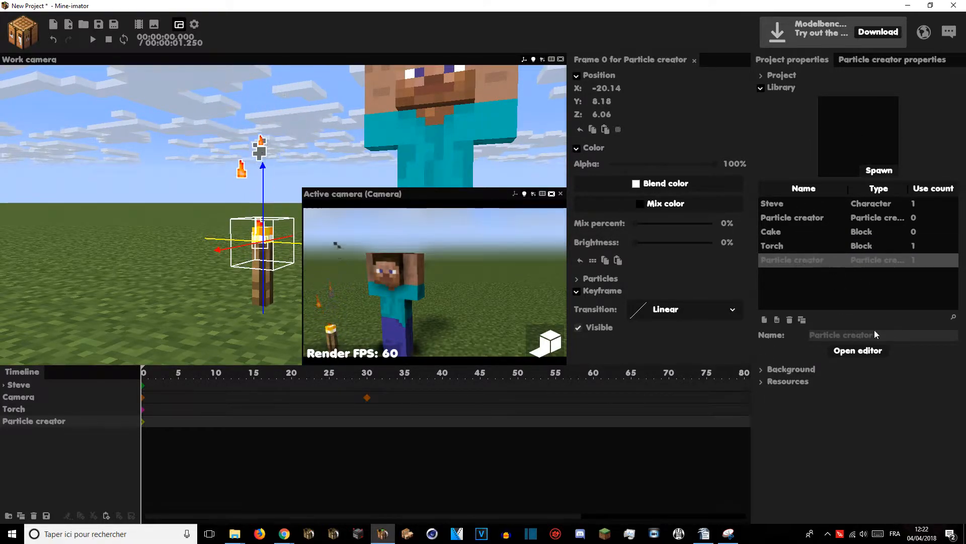
left_click(866, 351)
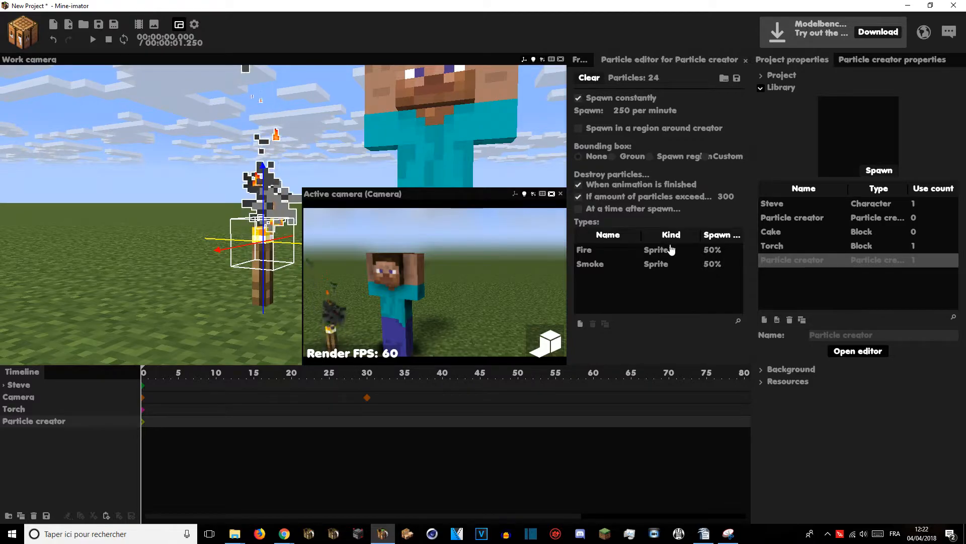
left_click(677, 263)
scroll(712, 248, "down", 5)
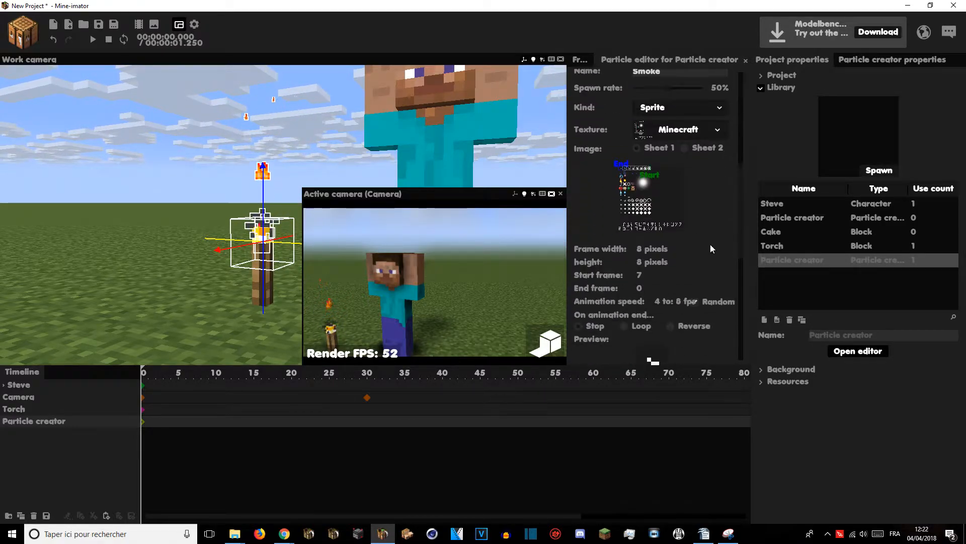
Step: Change the Smoke particle's sprite by setting both its start frame and end frame to 228
left_click_drag(742, 236, 743, 206)
left_click(644, 266)
left_click(645, 260)
left_click(626, 301)
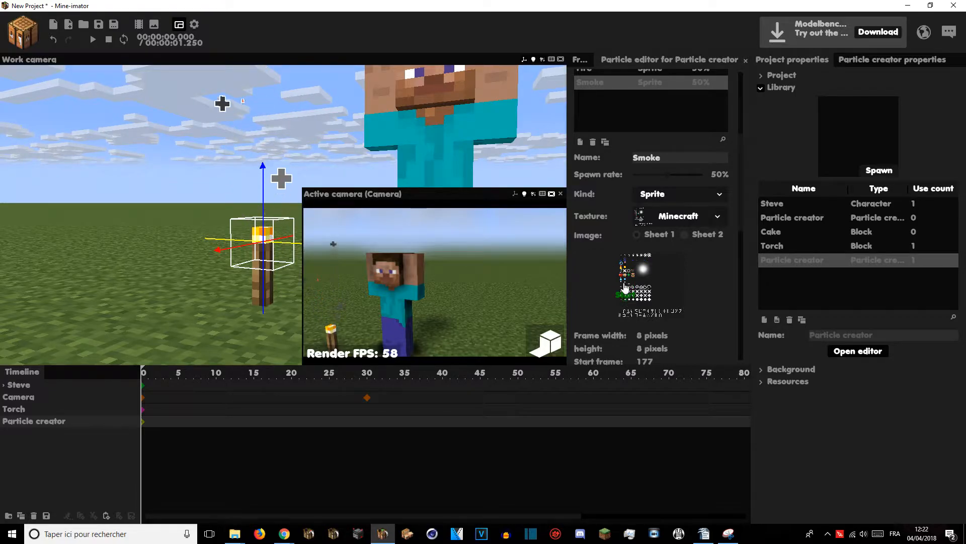
left_click(625, 296)
left_click(637, 308)
left_click(637, 311)
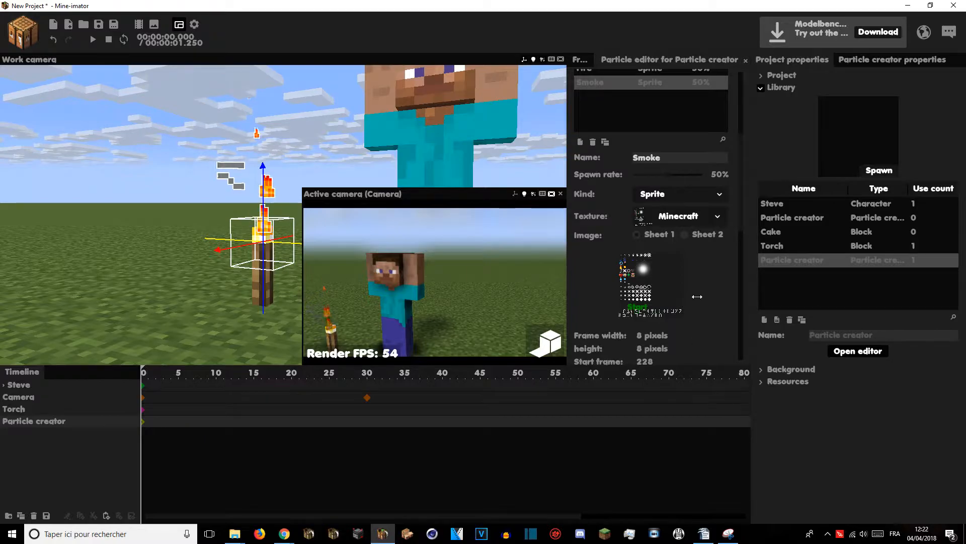
scroll(745, 213, "down", 3)
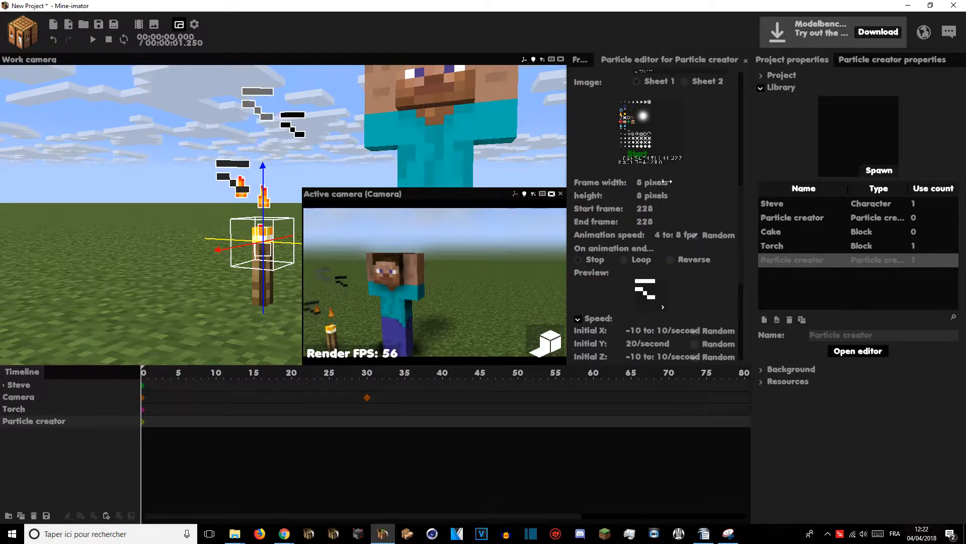
Step: Raise the particle spawn amount to 1266 per minute and set the Fire type's spawn rate to 49%
scroll(740, 126, "up", 6)
scroll(740, 124, "up", 1)
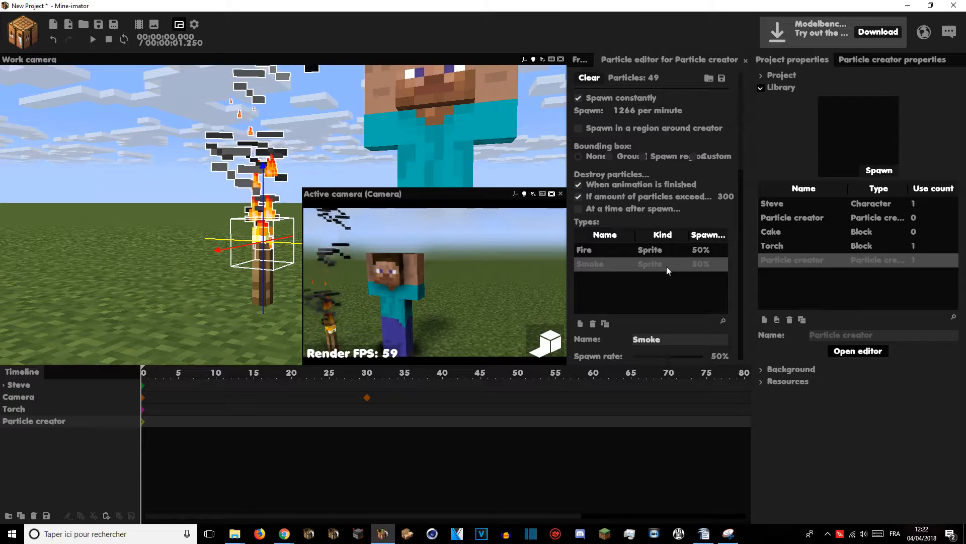
left_click(649, 250)
scroll(648, 250, "down", 3)
left_click_drag(649, 248, 652, 205)
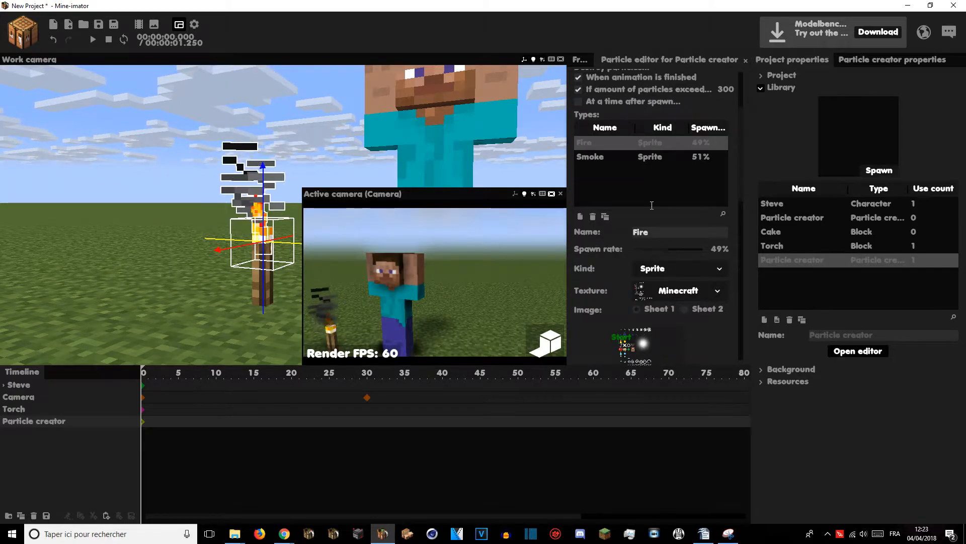
left_click(629, 158)
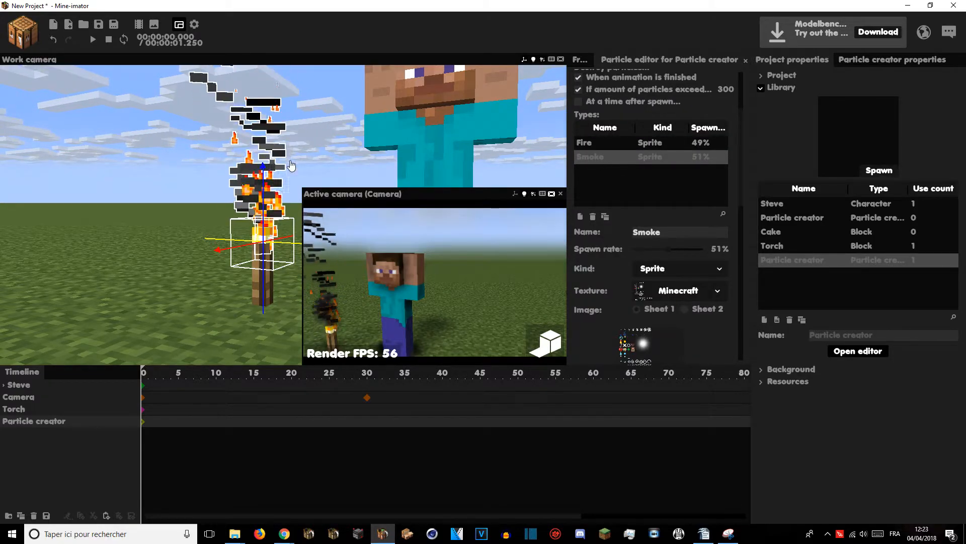
left_click(604, 145)
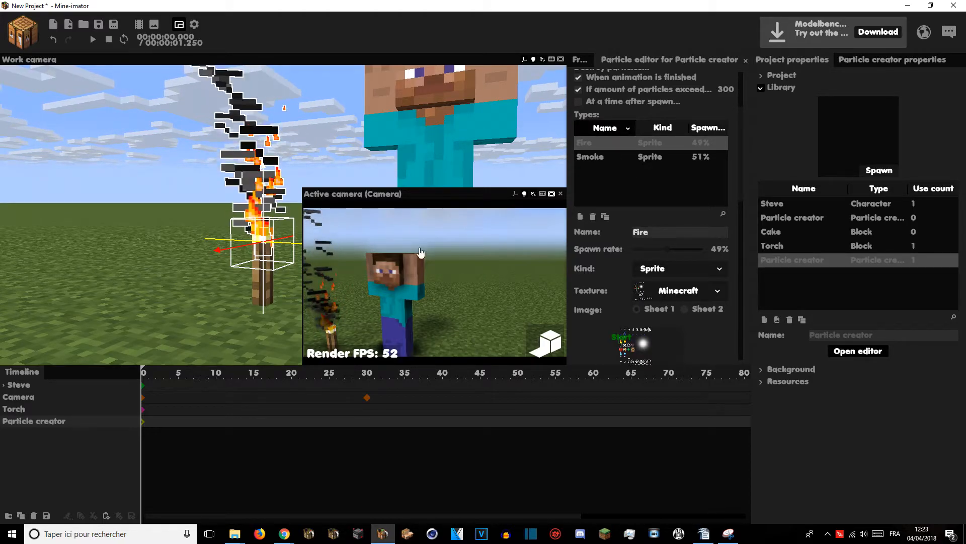
Step: Save the project and inspect the torch's denser flames and smoke up close
key("ctrl+s")
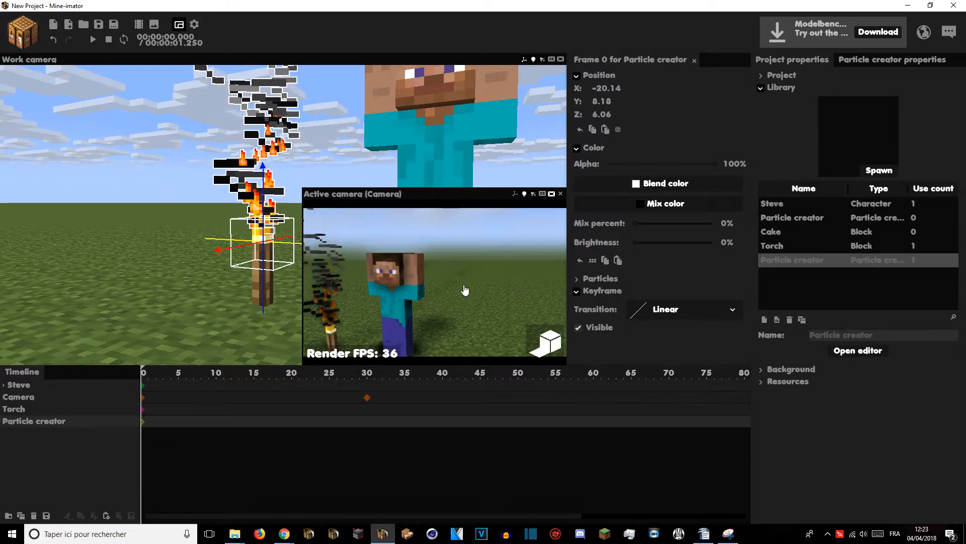
key("w")
right_click_drag(190, 255, 148, 239)
left_click(28, 411)
left_click(30, 422)
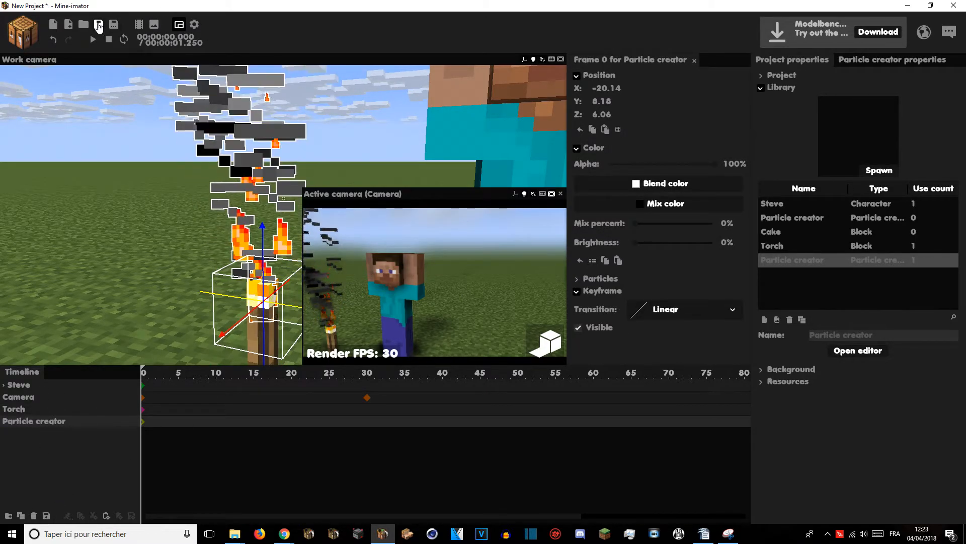
key("ctrl+s")
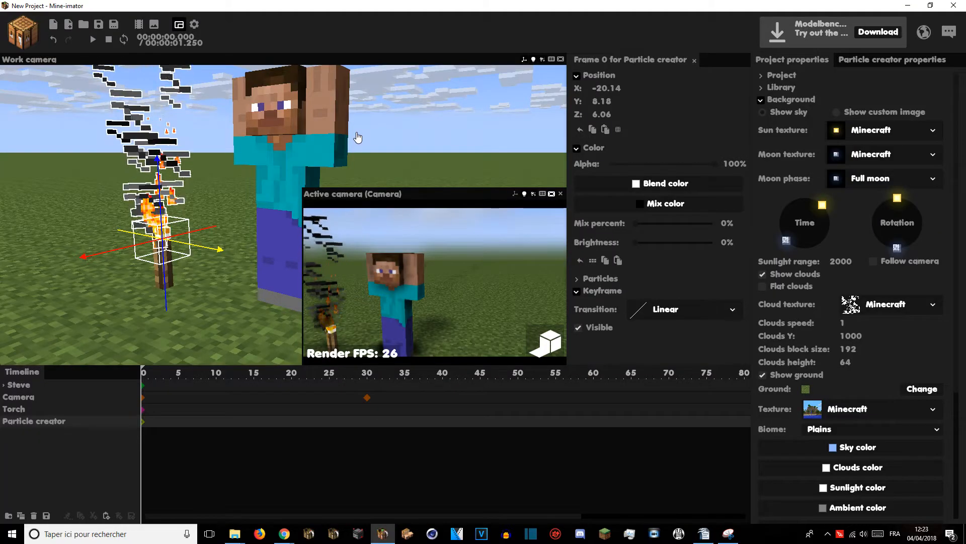
Step: Set the background's time of day to the middle of the night, with the moon overhead
left_click_drag(823, 216, 805, 247)
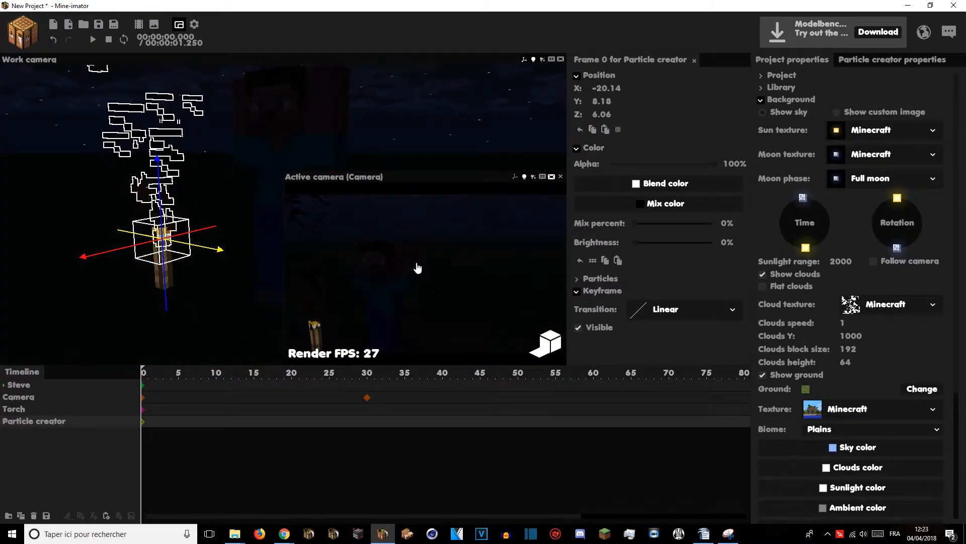
mouse_move(264, 295)
right_mouse_down()
mouse_move(279, 289)
mouse_move(266, 296)
right_mouse_up()
key("s")
Step: Create a point light and place it at the torch's flame
left_click(23, 32)
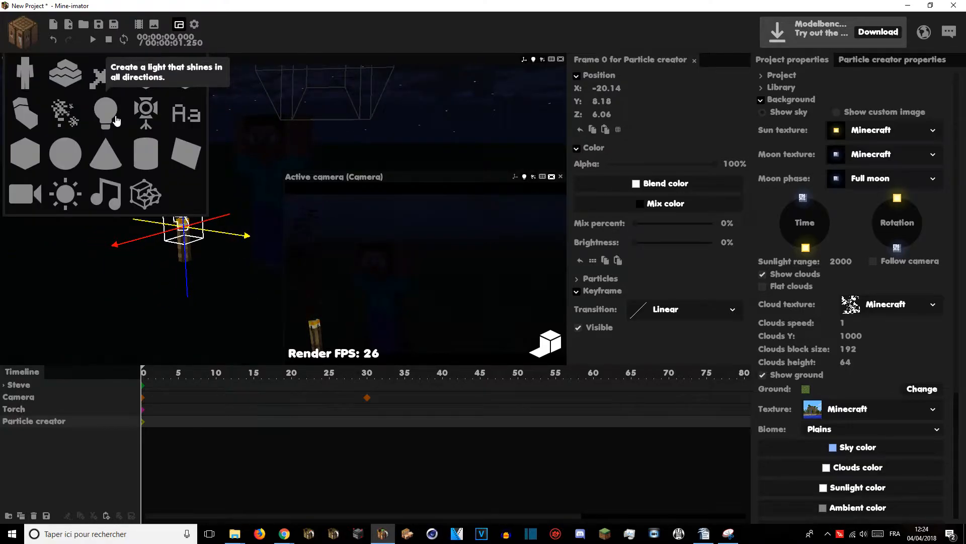
left_click(139, 117)
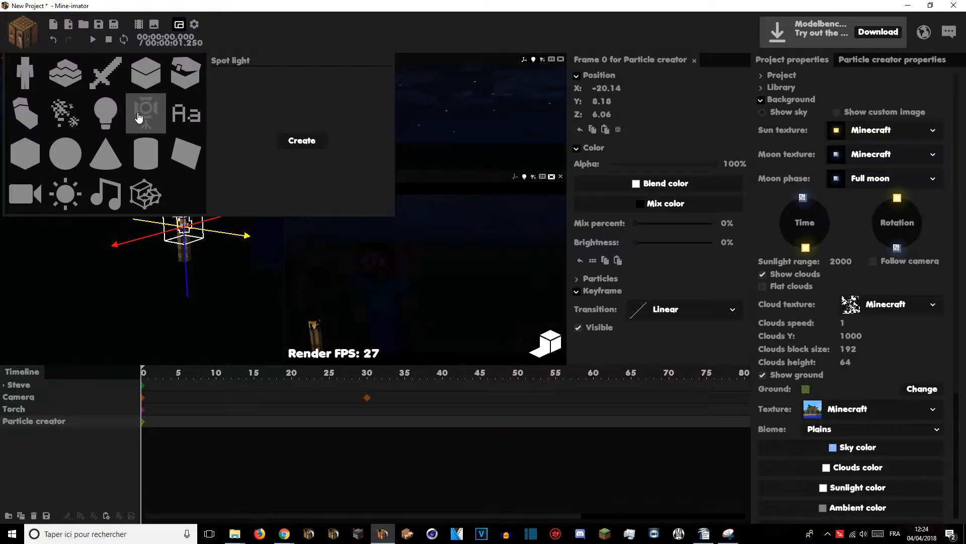
left_click(116, 113)
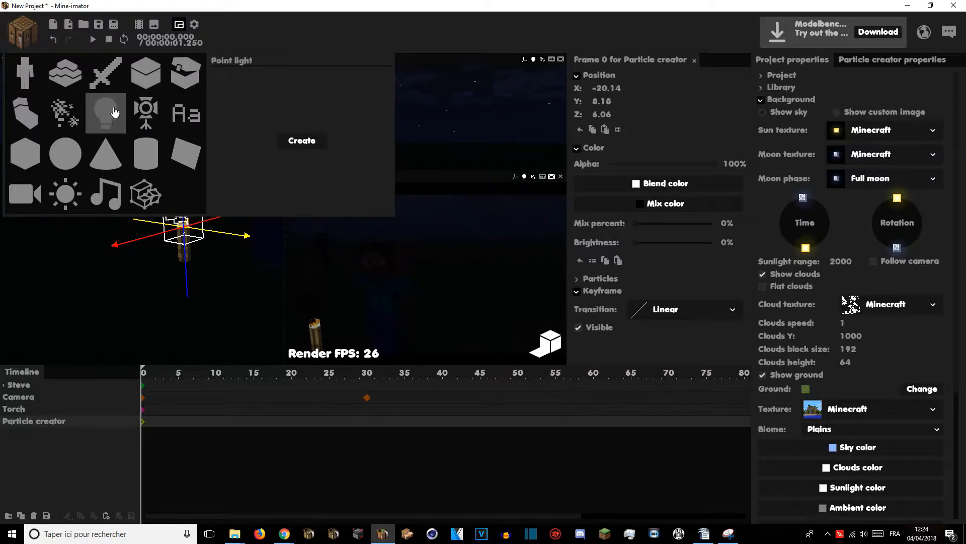
left_click(306, 143)
left_click(51, 435)
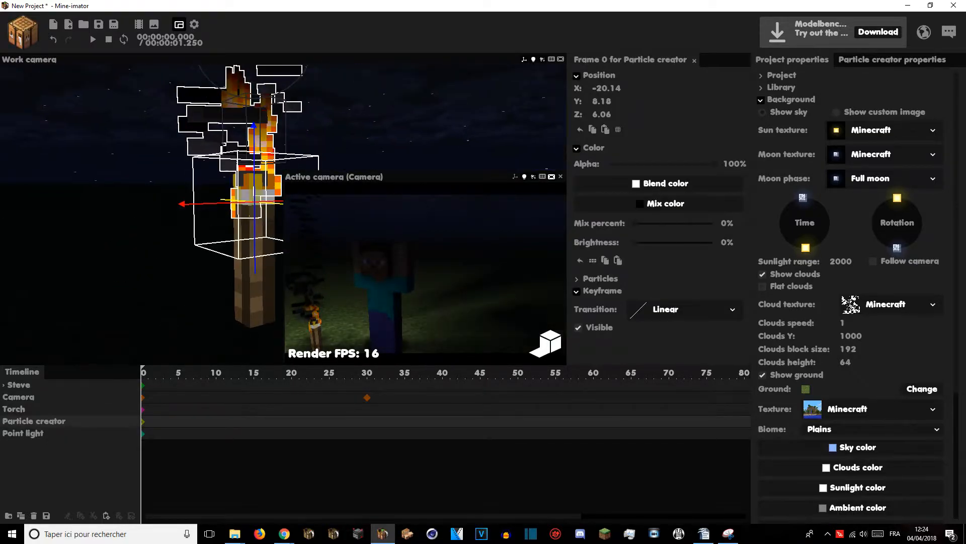
Step: Add a spot light at X -20.14, Y 13.11, Z 6.06, rotate it to X 26.54, Y -170.73, and hide it
left_click_drag(97, 211, 97, 218)
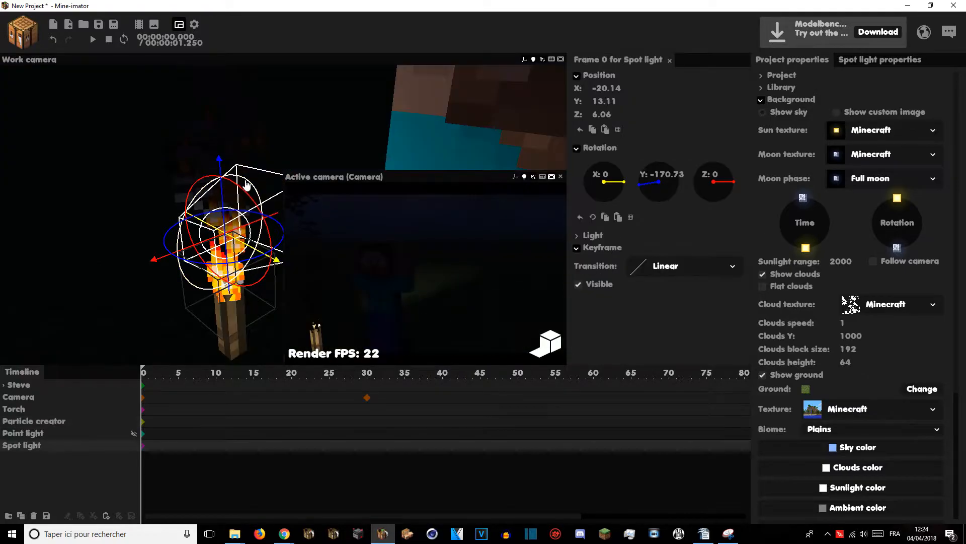
left_click_drag(116, 212, 179, 220)
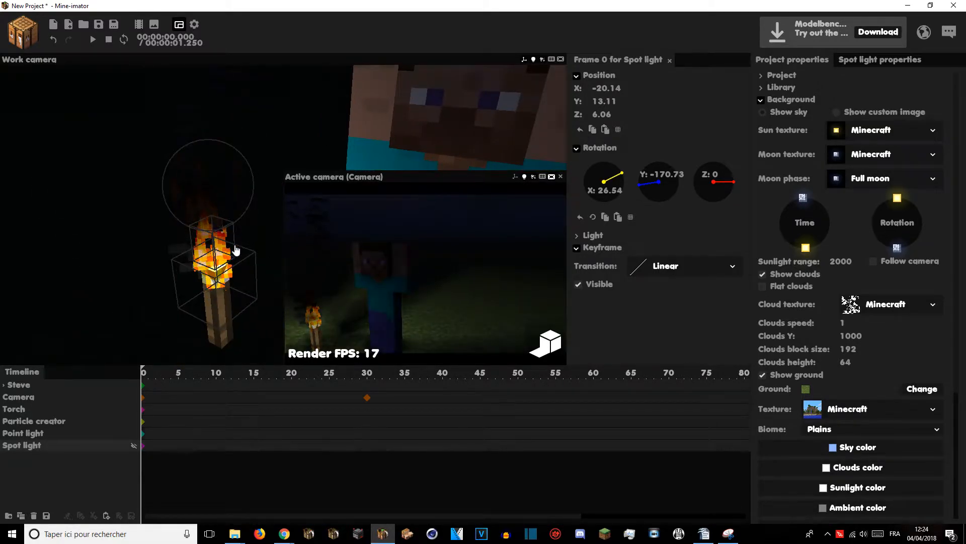
left_click_drag(237, 250, 490, 297)
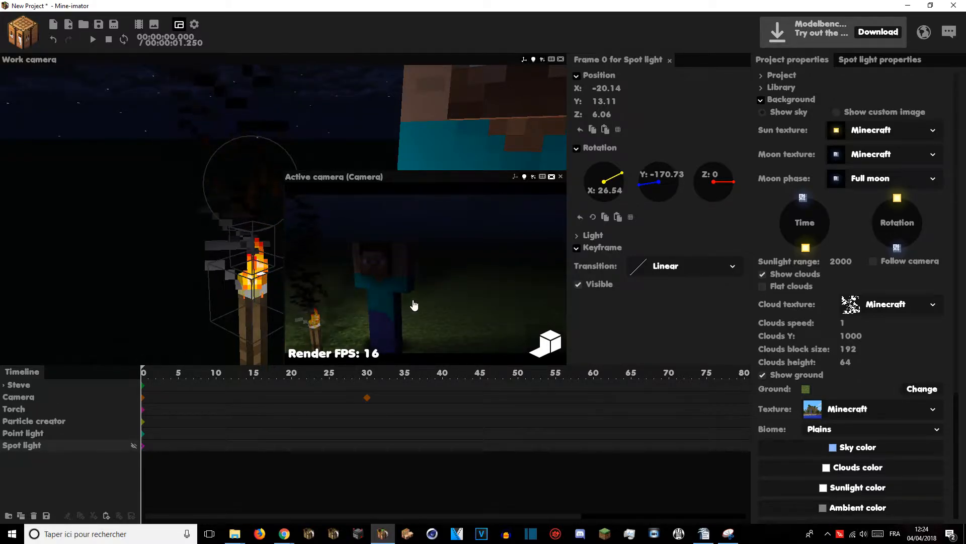
Step: Turn off shadow casting for the torch's particle creator in its graphics properties
left_click(44, 420)
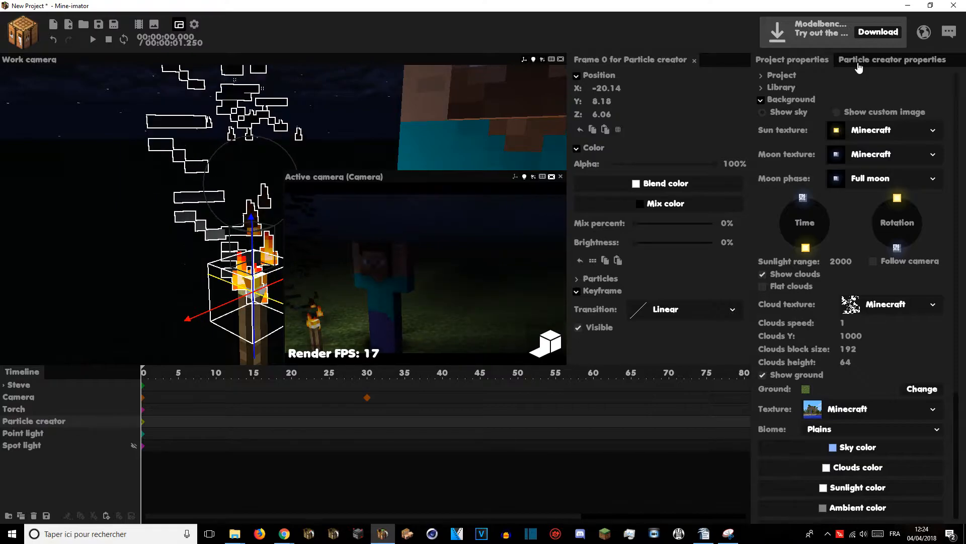
left_click(886, 59)
left_click(779, 158)
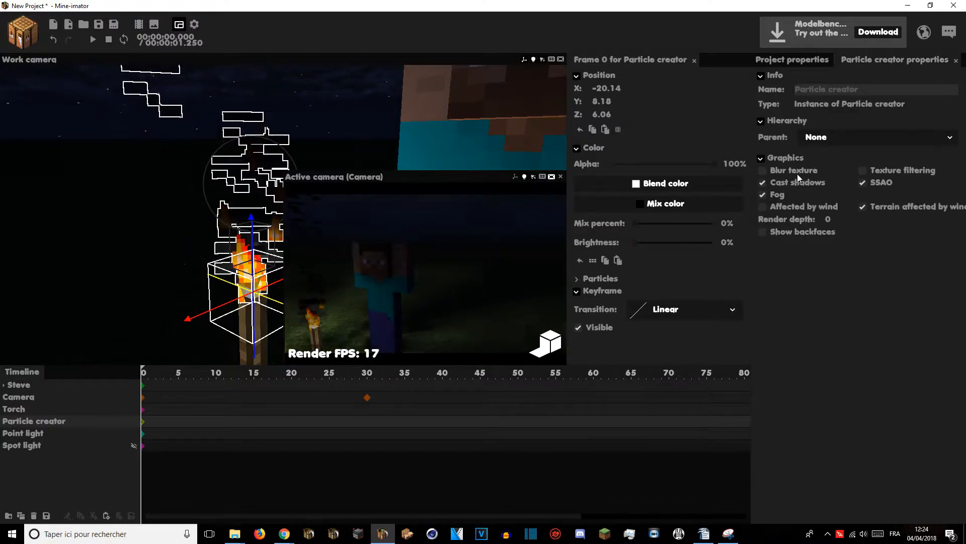
left_click(764, 183)
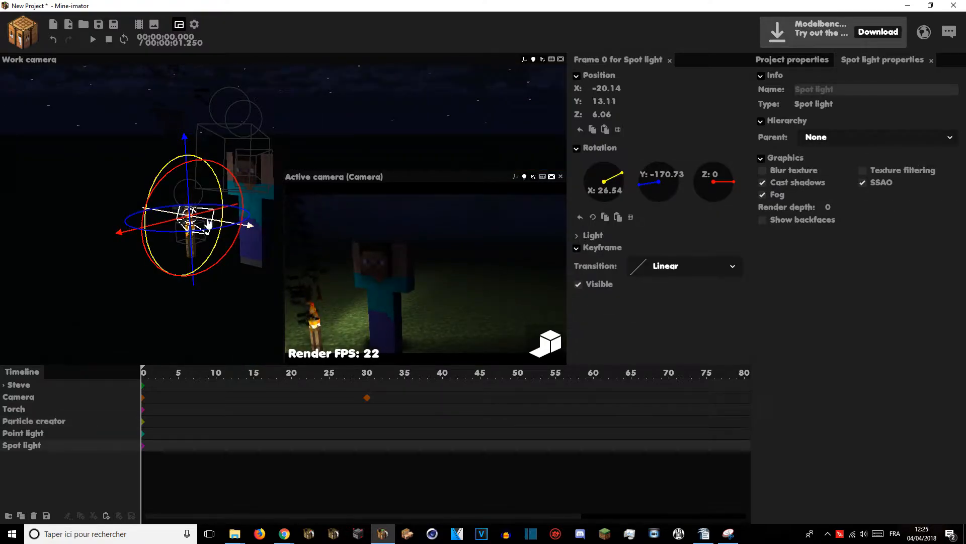
Step: Move the spot light to X 27.38, Y 39.98, Z 12.54 and set its Y rotation to -114.38
left_click_drag(209, 223, 313, 257)
left_click_drag(228, 257, 208, 269)
right_click_drag(209, 270, 242, 268)
left_click_drag(248, 204, 229, 187)
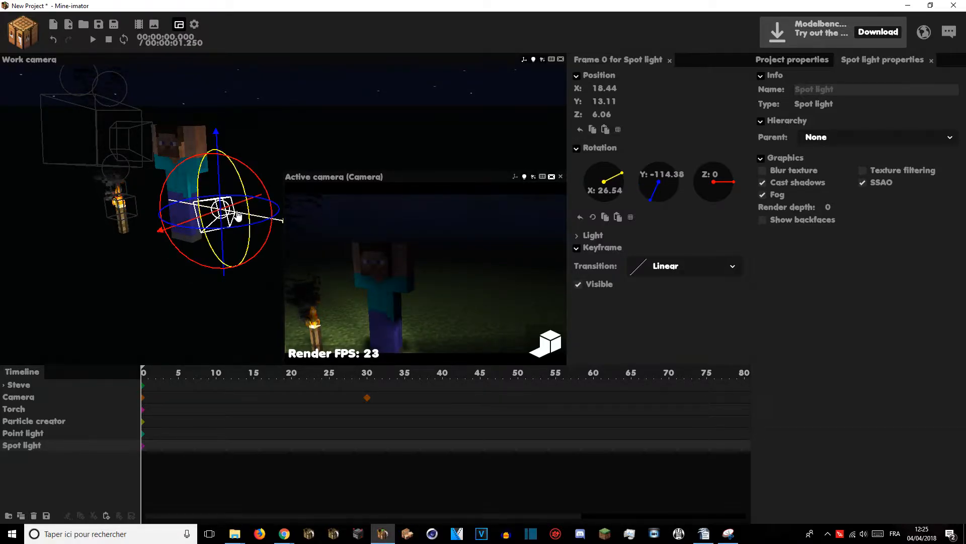
left_click_drag(268, 215, 249, 227)
left_click_drag(233, 193, 230, 66)
right_click_drag(230, 66, 221, 69)
Step: Set the spot light's color to bright red
left_click(592, 237)
left_click(660, 257)
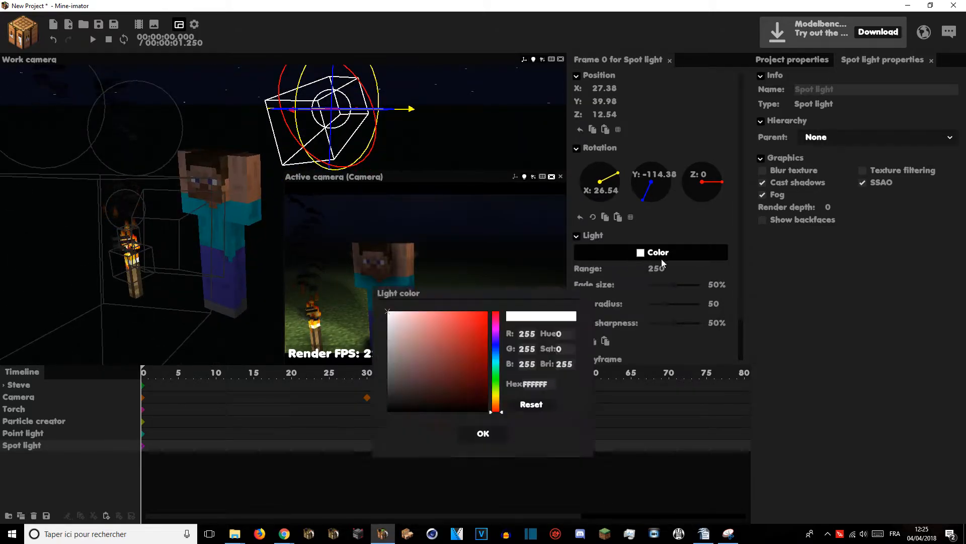
left_click_drag(474, 242, 558, 178)
left_click(482, 330)
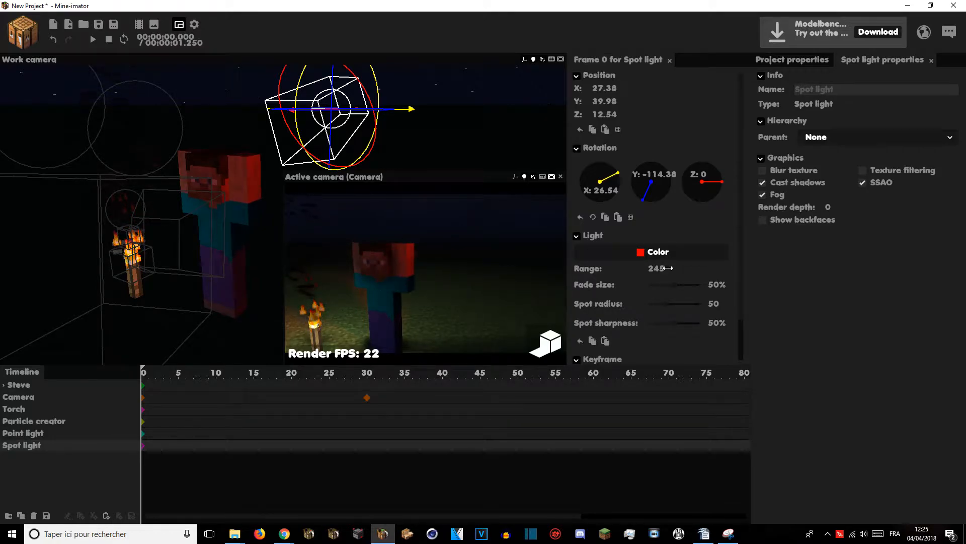
Step: Set the spot light's range to 49.46, fade size 100%, radius 150, sharpness 100%, and move it to X 5.67 with rotation X 55.75, Y -115.70
left_click_drag(834, 273, 522, 262)
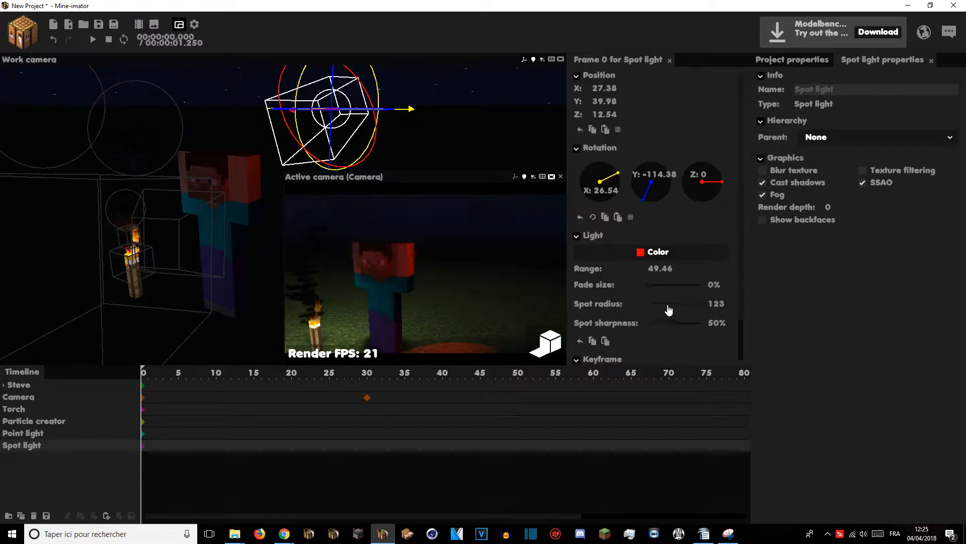
left_click_drag(708, 308, 744, 310)
left_click_drag(410, 134, 372, 120)
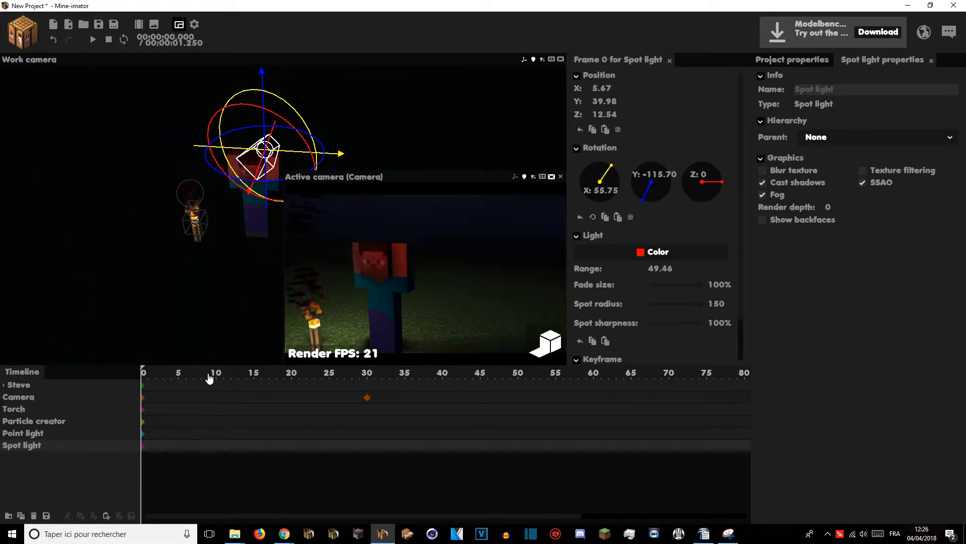
left_click_drag(157, 369, 207, 370)
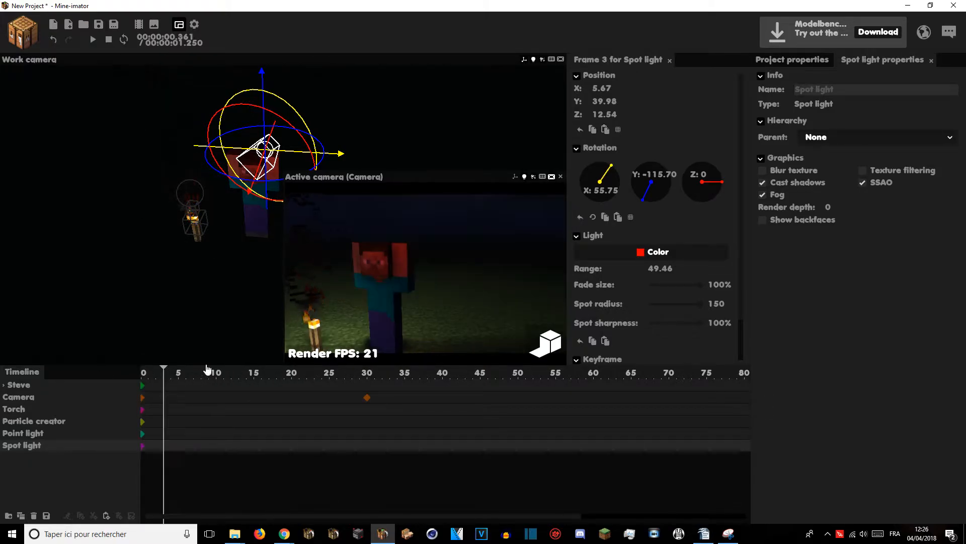
Step: Examine the graphics options of the particle creator and of Steve
left_click(15, 434)
left_click(20, 421)
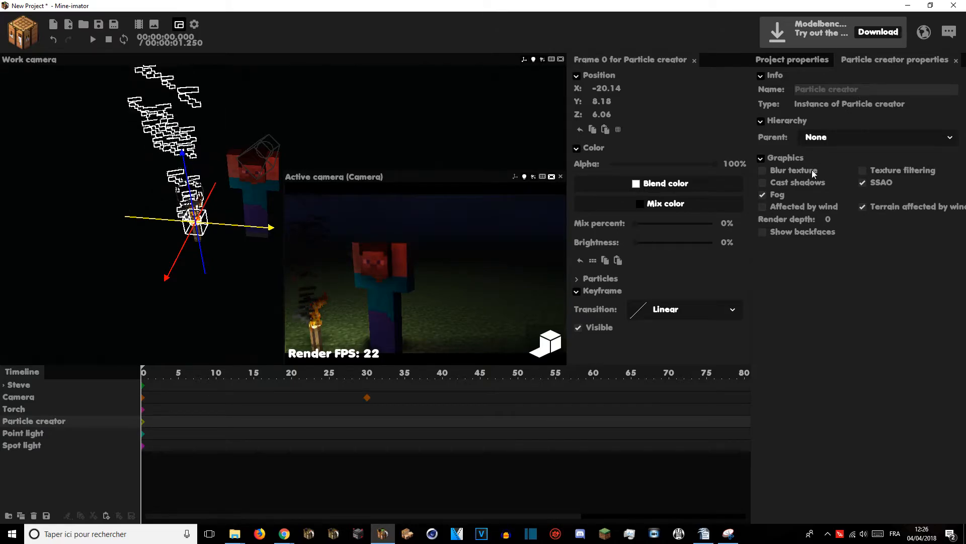
right_click_drag(229, 210, 229, 197)
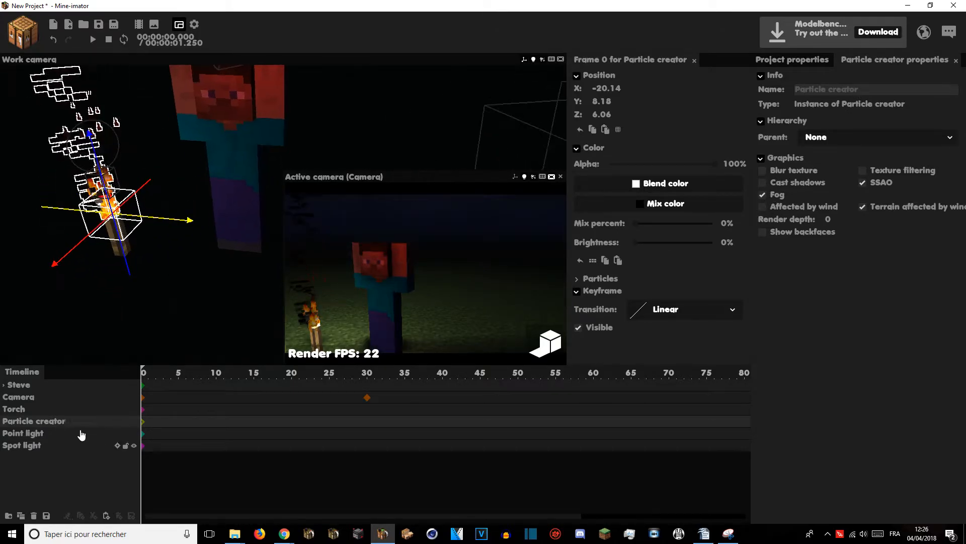
left_click(19, 385)
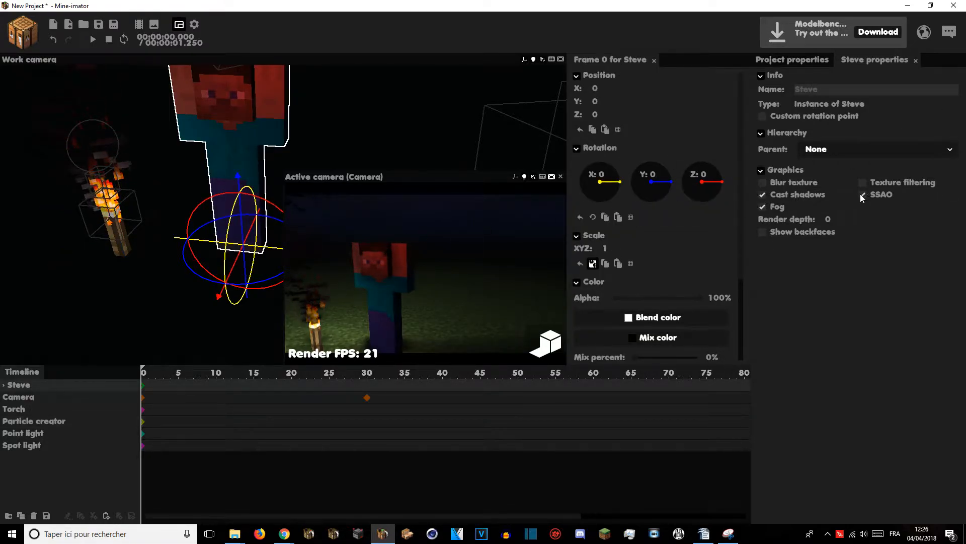
Step: Save the project and review the movie export's video size, format, quality and rendering options
key("ctrl+s")
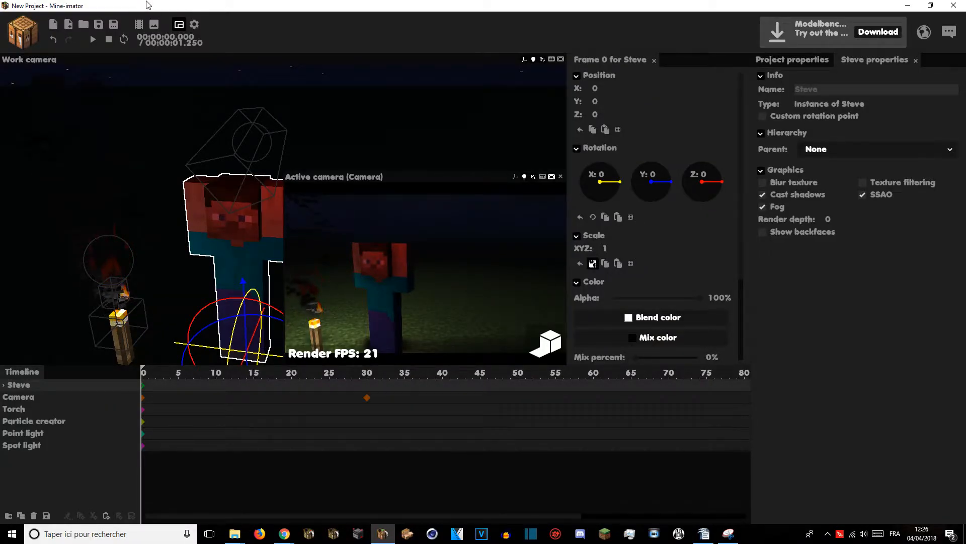
left_click(139, 25)
left_click(468, 203)
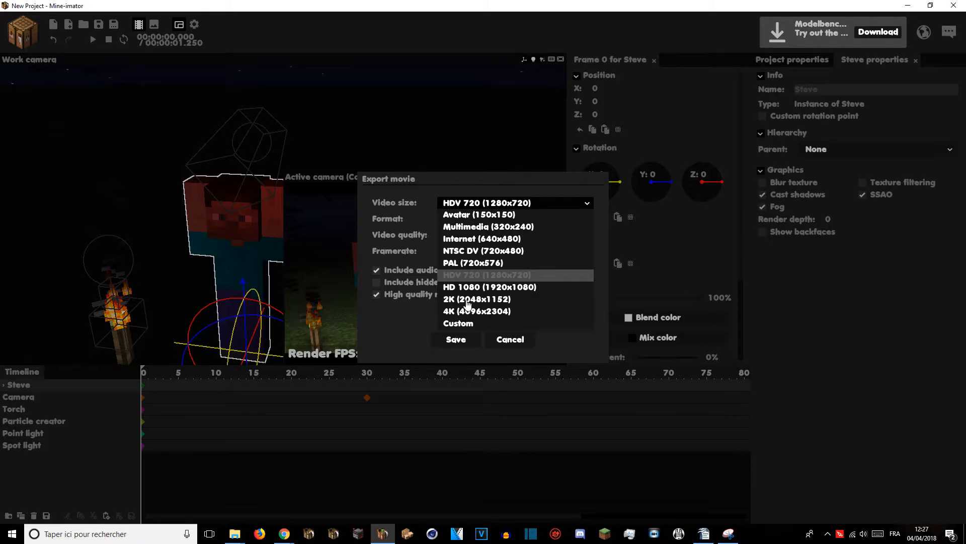
left_click(398, 319)
left_click(472, 219)
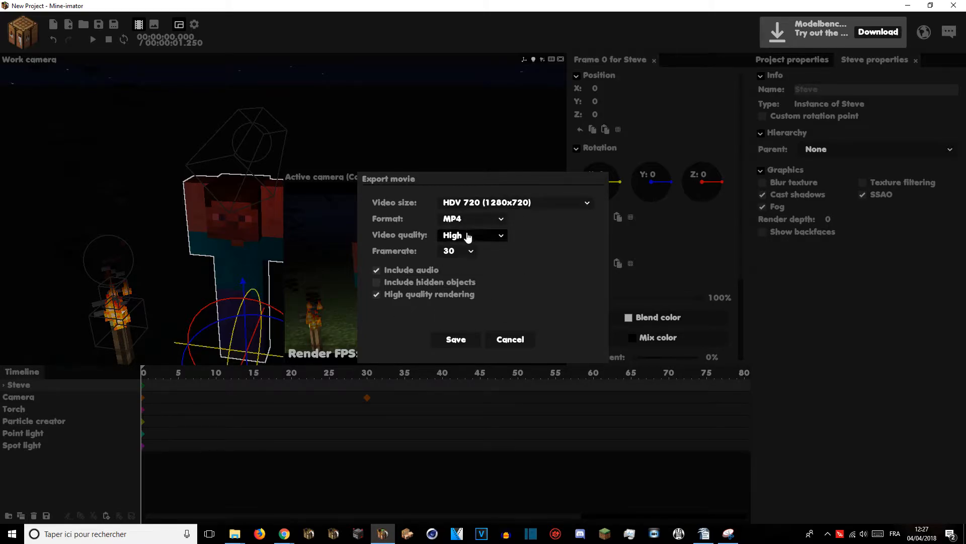
left_click(468, 237)
left_click(512, 263)
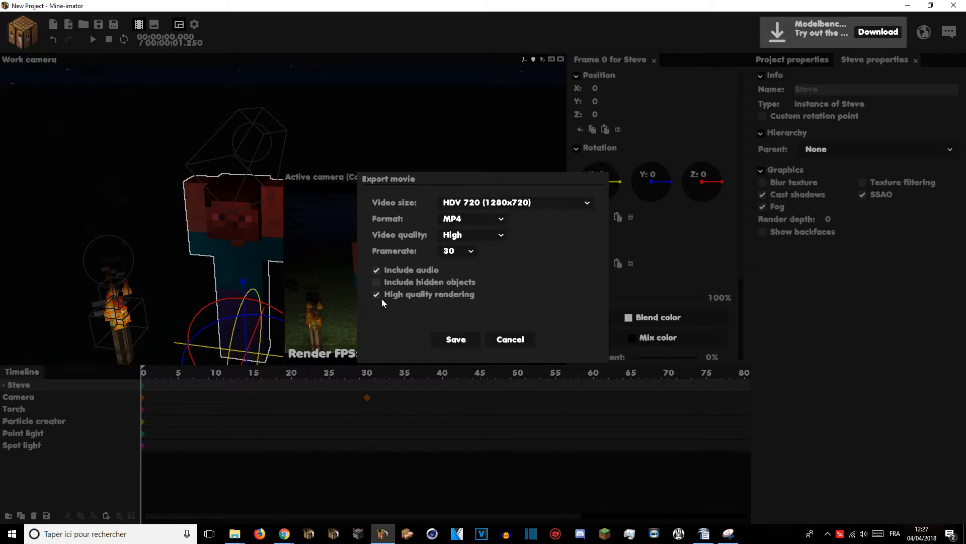
left_click(522, 338)
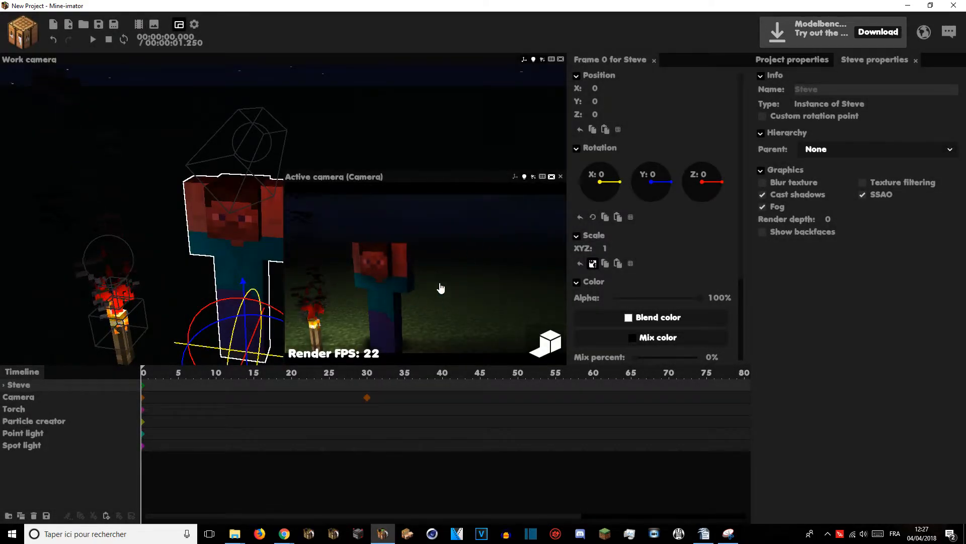
left_click(138, 24)
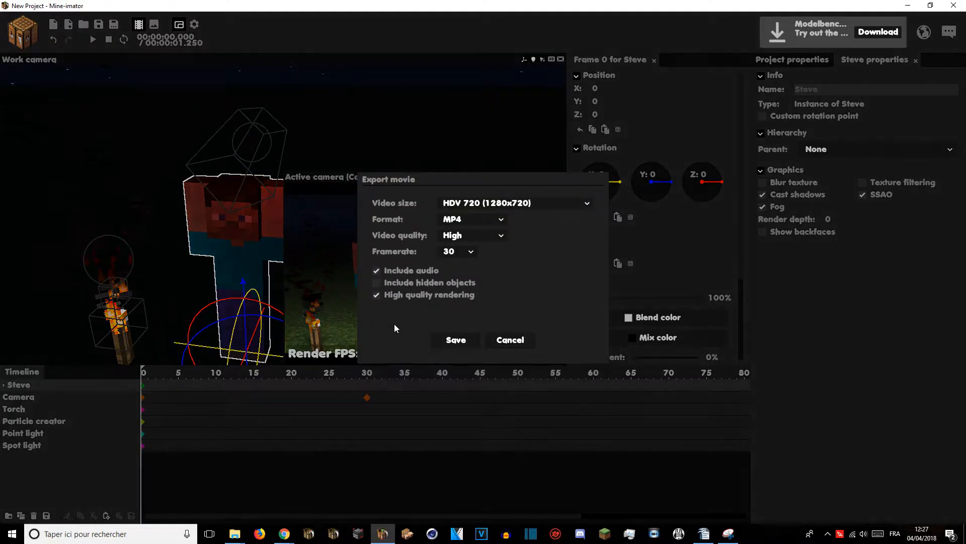
left_click(520, 340)
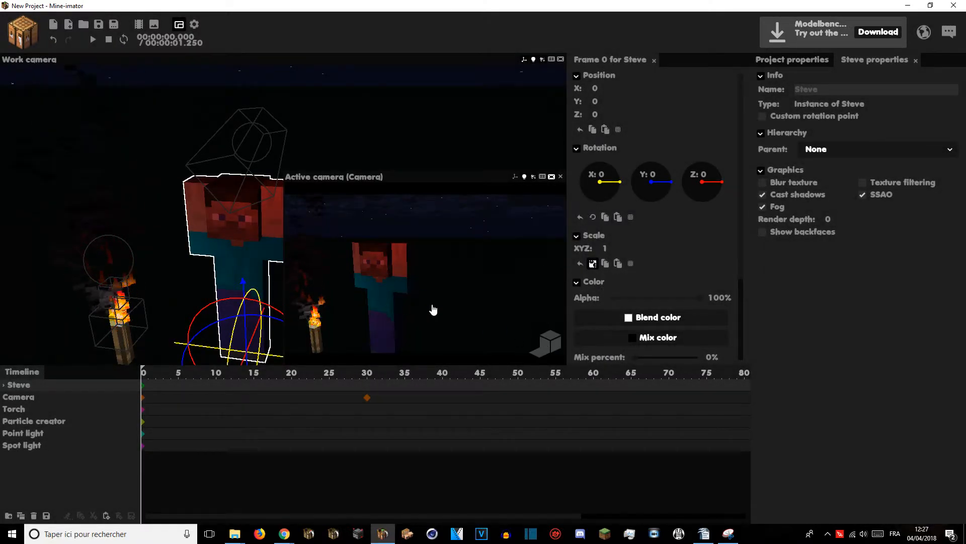
Step: Export the movie as an HD 1080 WMV at 60 fps without audio, named test, in the tuto anim folder
left_click(138, 25)
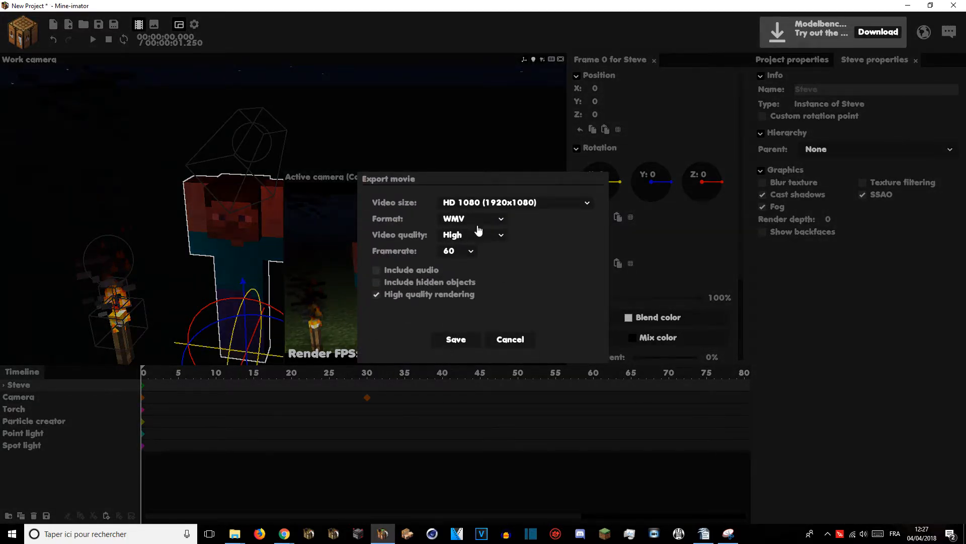
left_click(456, 341)
scroll(168, 90, "down", 3)
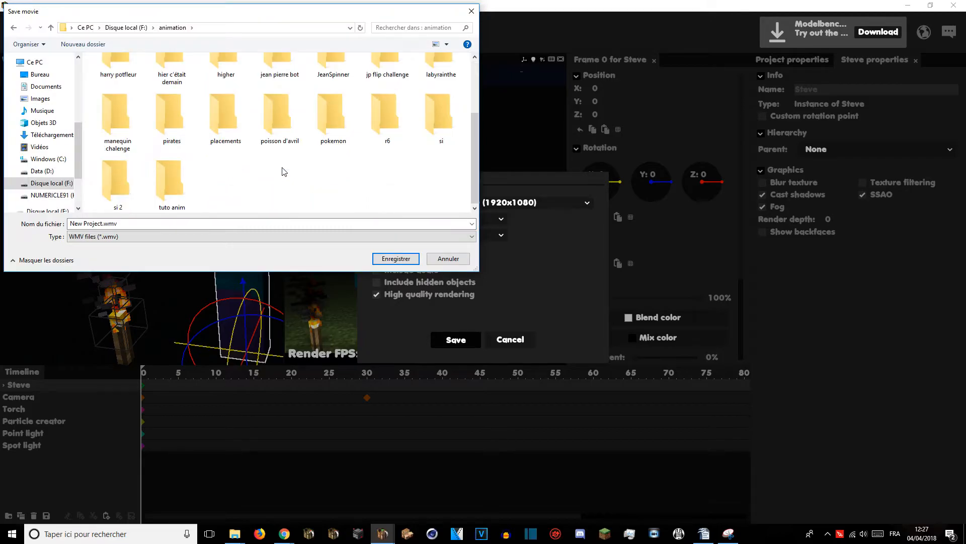
double_click(155, 178)
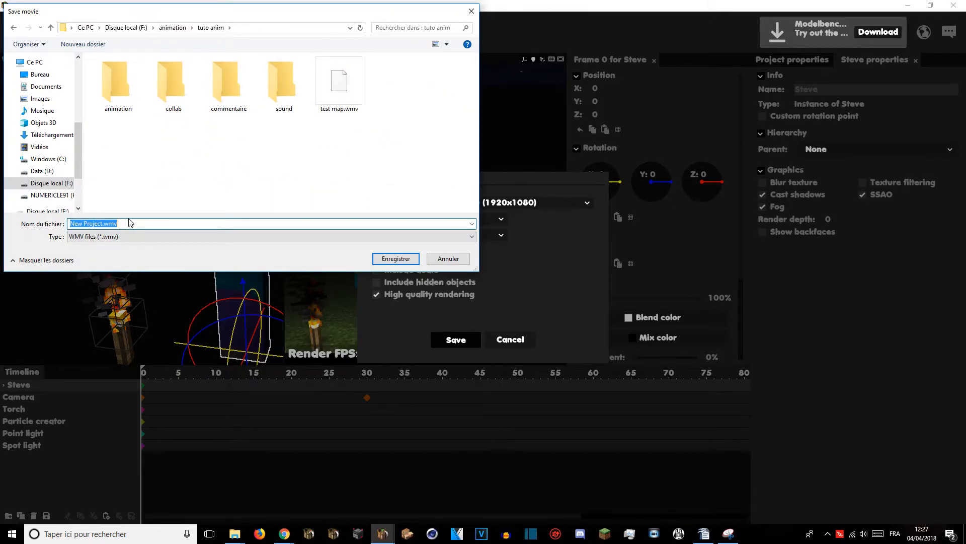
type("ttt")
key("Return")
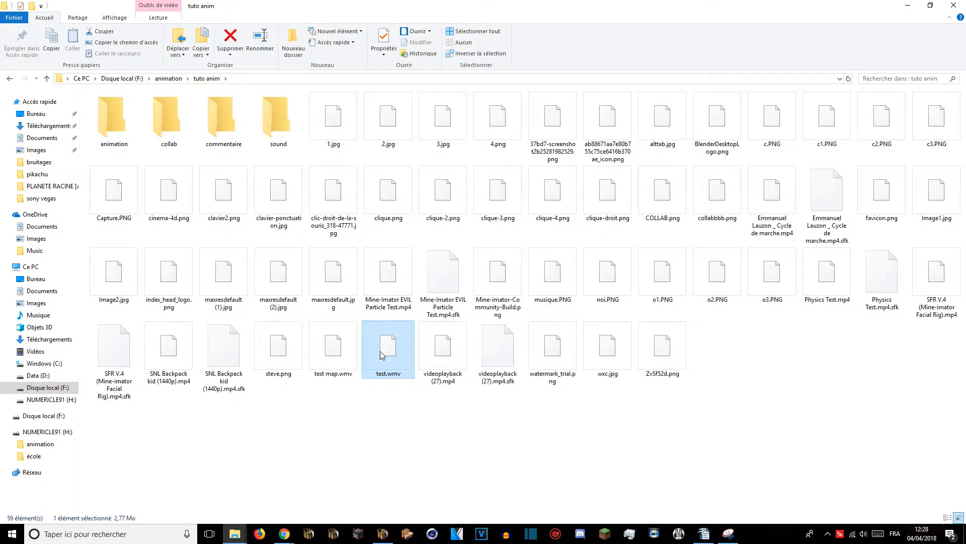
Step: Open the exported test.wmv in Films et TV and play it
left_click_drag(0, 78, 373, 0)
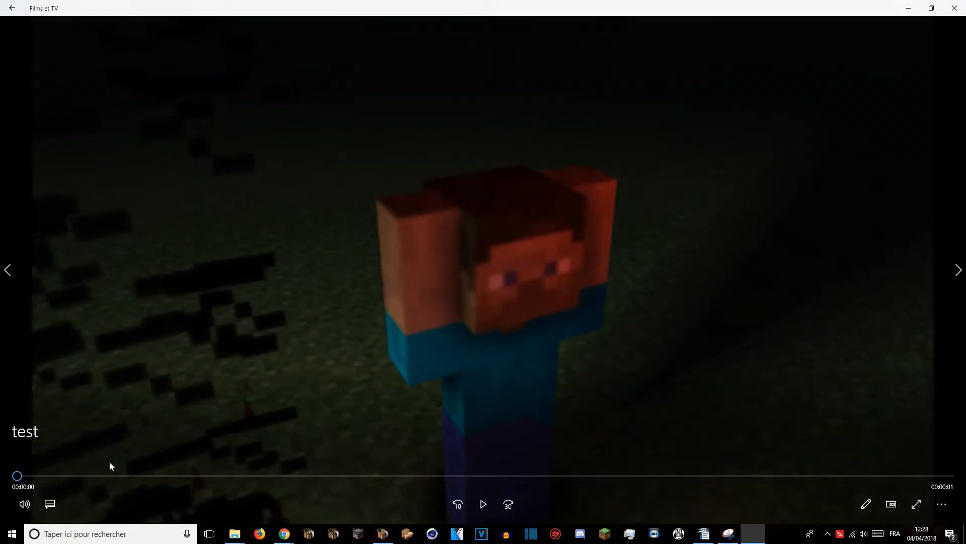
left_click(482, 504)
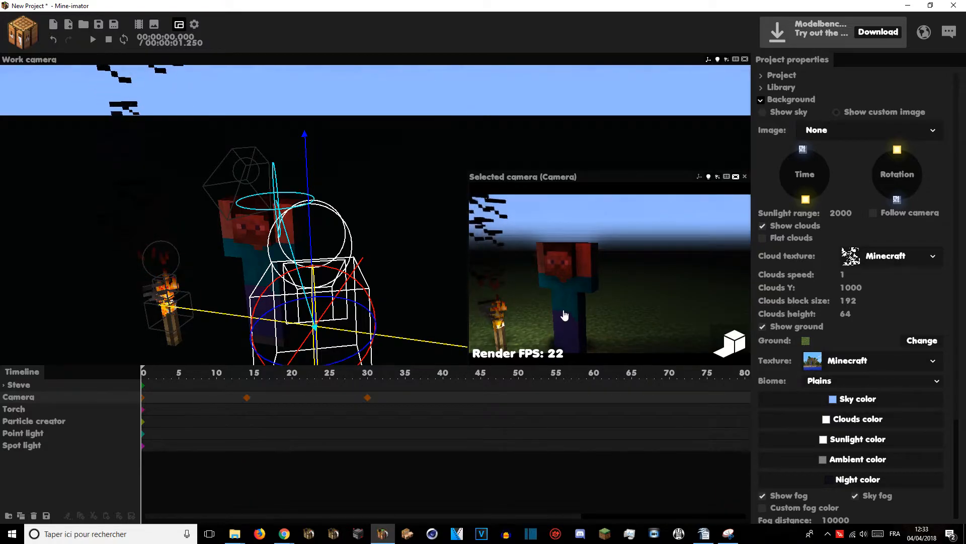
Step: Examine the image size choices for exporting a still image of the scene in Mine-imator
right_click_drag(220, 254, 605, 303)
left_click(154, 24)
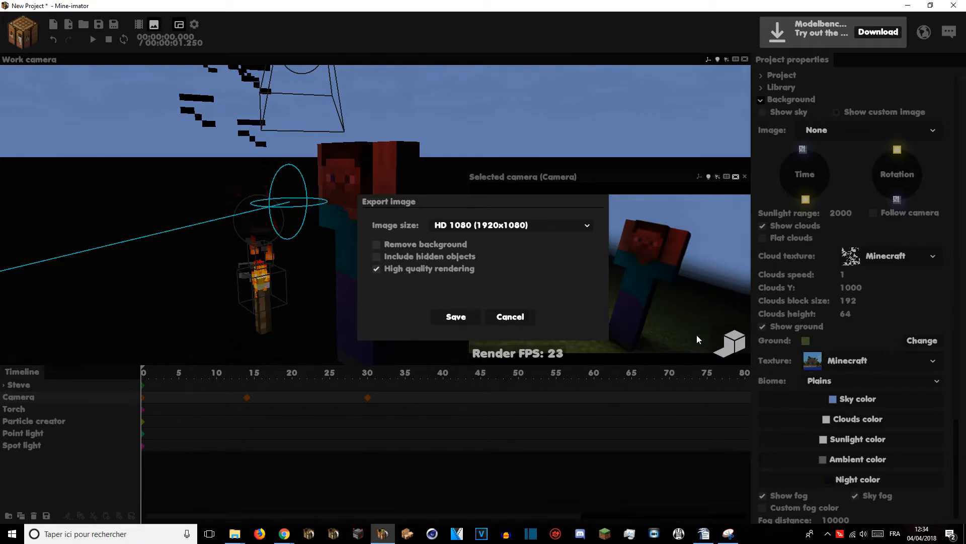
left_click(457, 228)
left_click(401, 307)
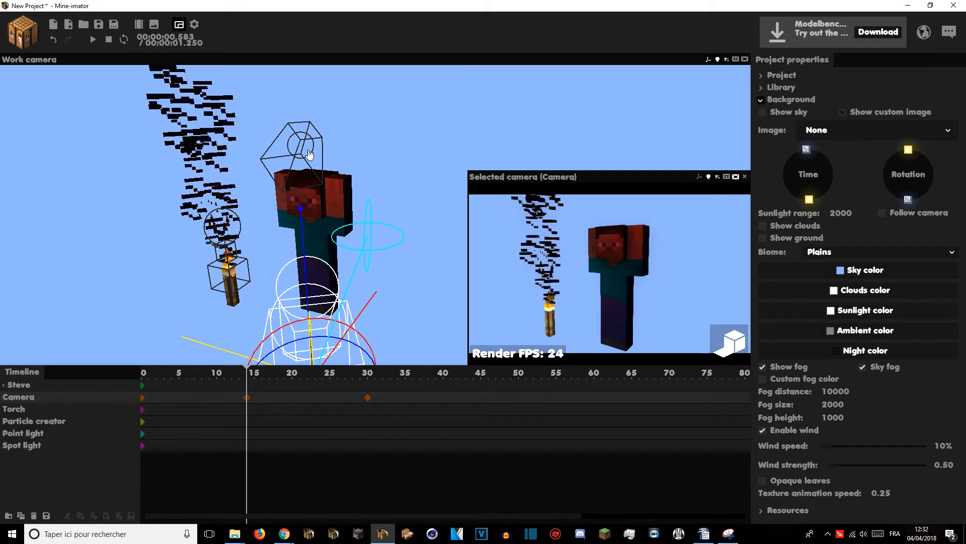
Step: Toggle the background's clouds and ground on and back off
right_click_drag(296, 198, 383, 201)
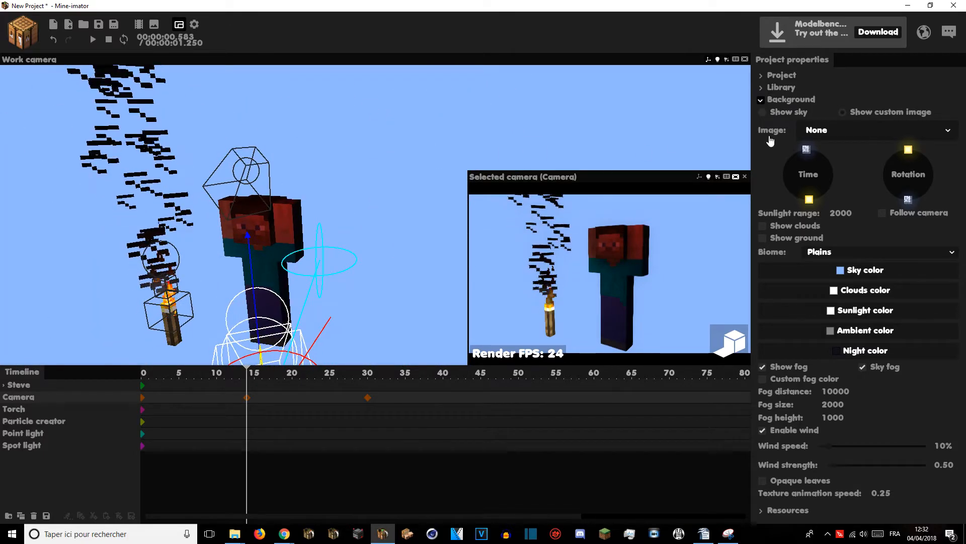
left_click(773, 226)
left_click(772, 227)
left_click(773, 238)
left_click(773, 237)
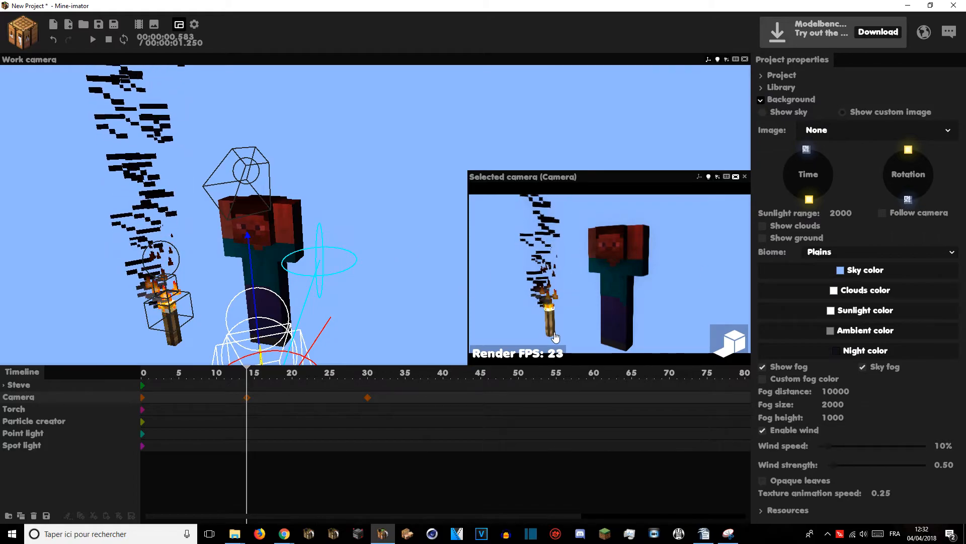
Step: Export a high-quality HD 1080 still image with the background removed
left_click(153, 25)
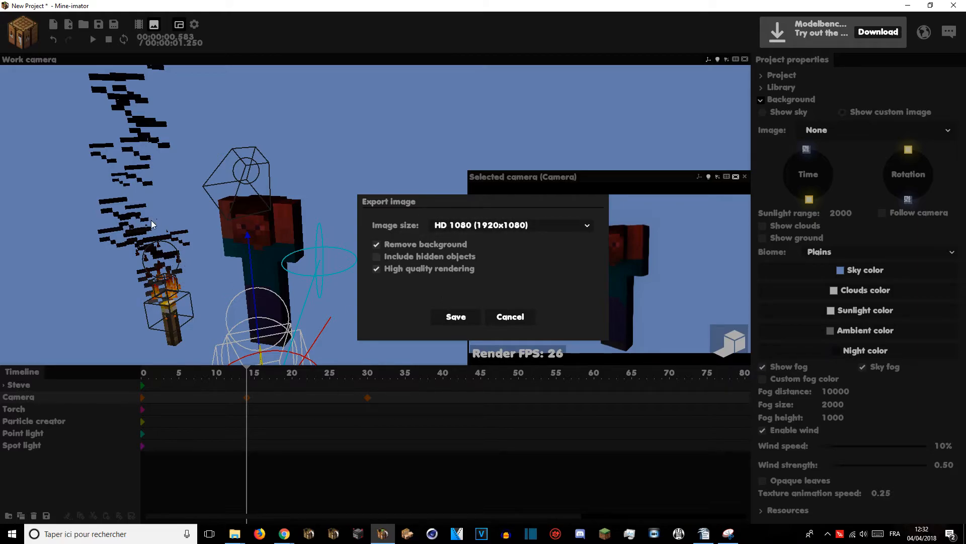
left_click(455, 317)
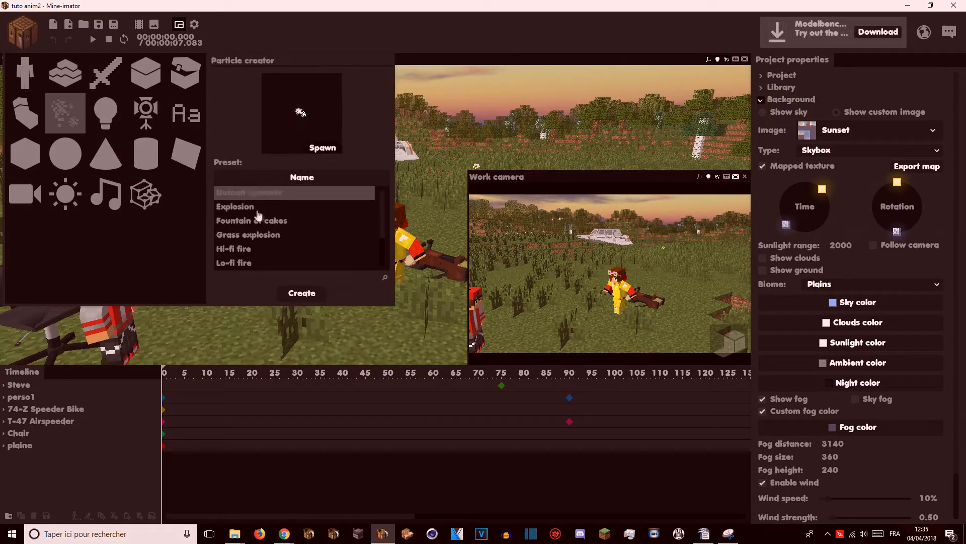
Step: Choose the Hi-fi fire preset for a particle creator and pick an attractor for the airspeeder's particle creator
left_click(257, 235)
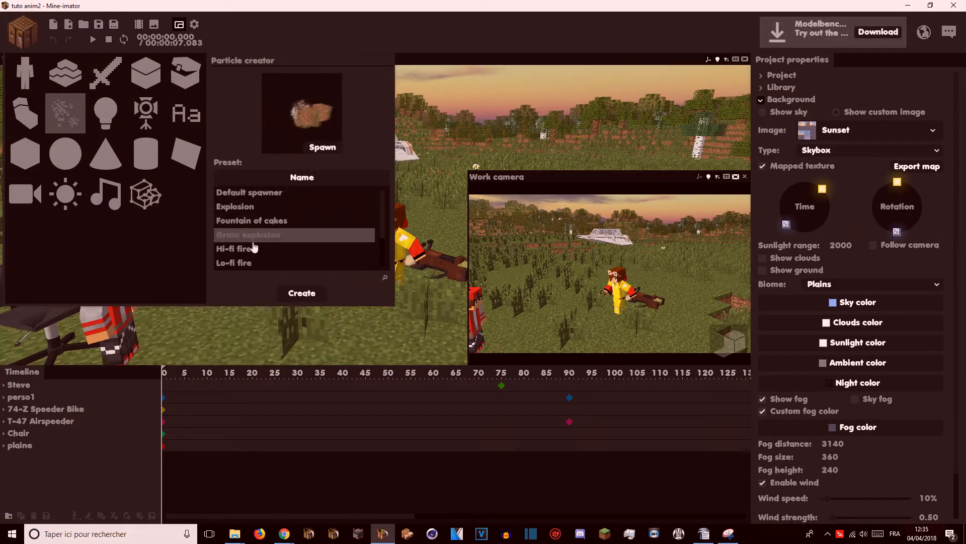
left_click(242, 248)
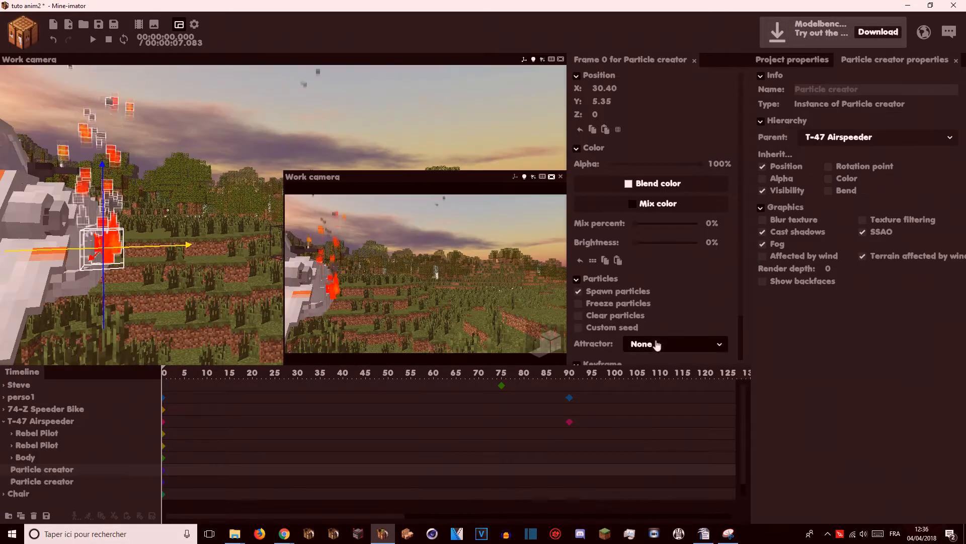
left_click(674, 344)
left_click(664, 370)
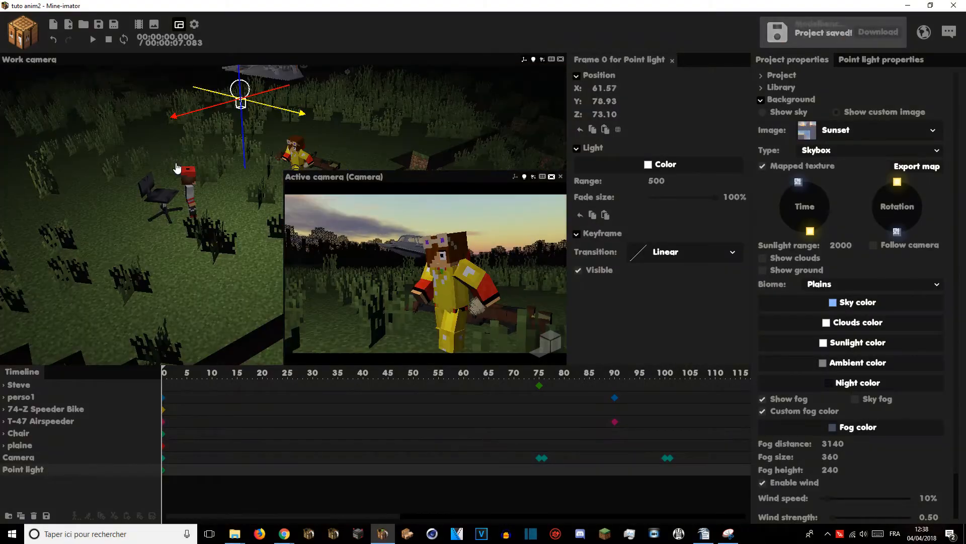
Step: Play the tuto anim2 animation from frame 0 and examine the scene around the two characters
right_click_drag(177, 169, 185, 149)
key("space")
key("space")
right_click_drag(237, 226, 183, 242)
key("space")
key("space")
right_click_drag(89, 226, 40, 217)
right_click_drag(166, 257, 132, 271)
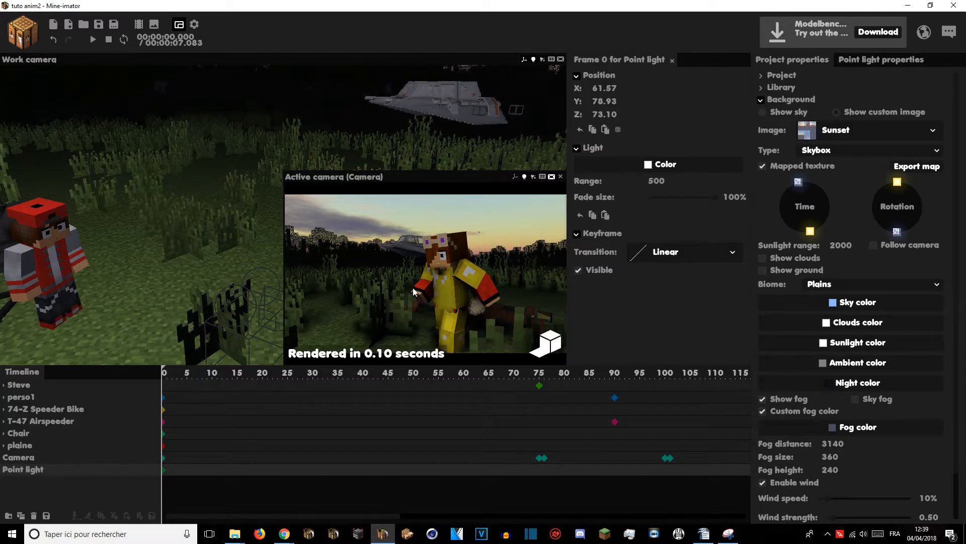
key("space")
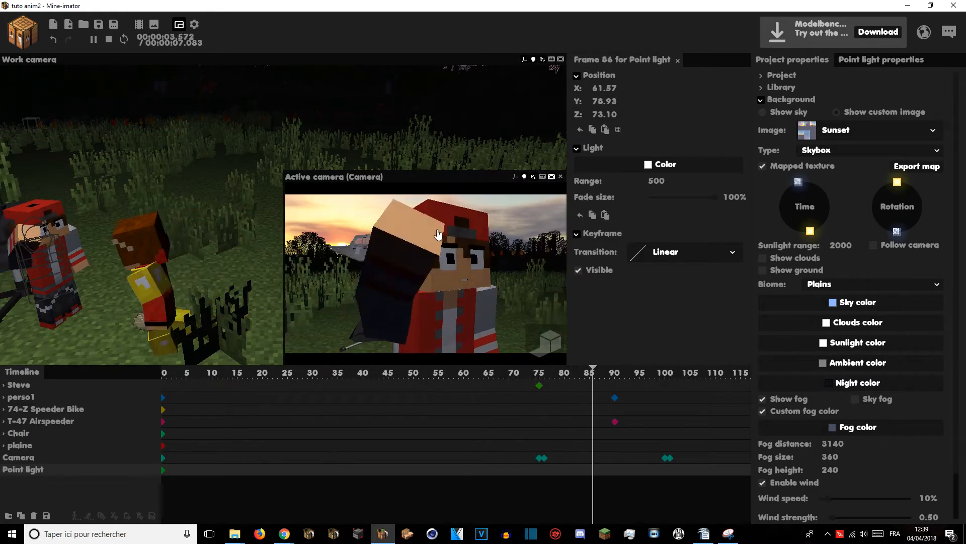
Step: Scrub through the frames before the camera cut and examine the transition of the camera keyframe at frame 75
left_click_drag(521, 377, 536, 380)
scroll(536, 380, "up", 3)
left_click(437, 468)
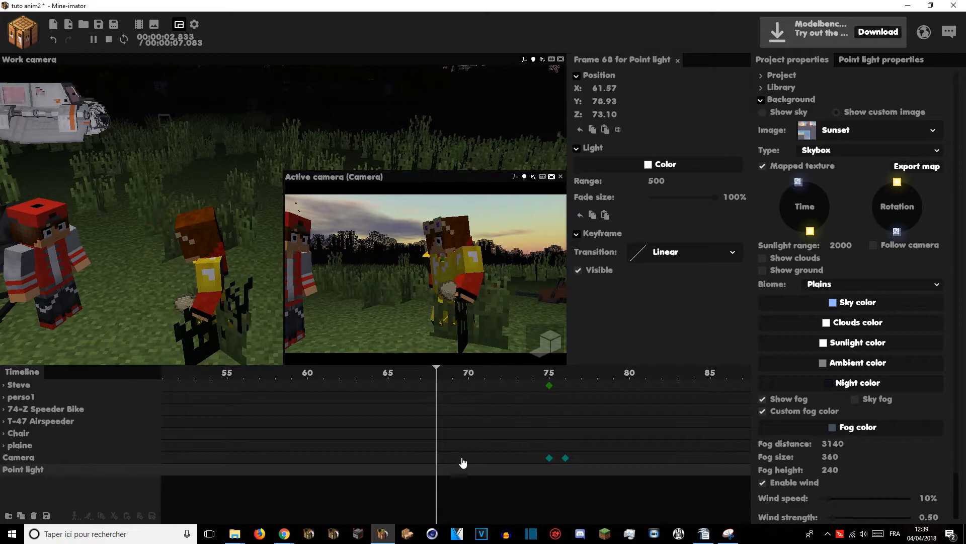
left_click_drag(345, 375, 518, 409)
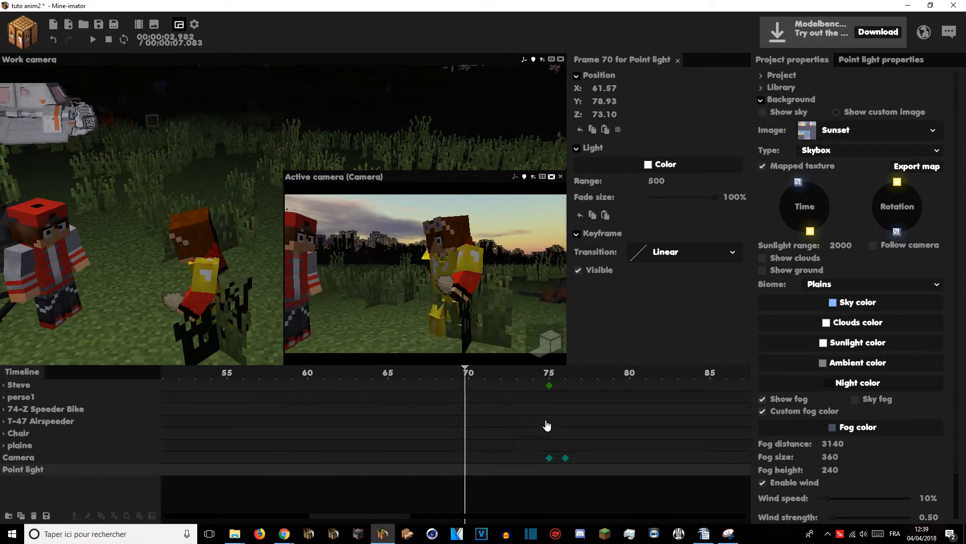
left_click(550, 458)
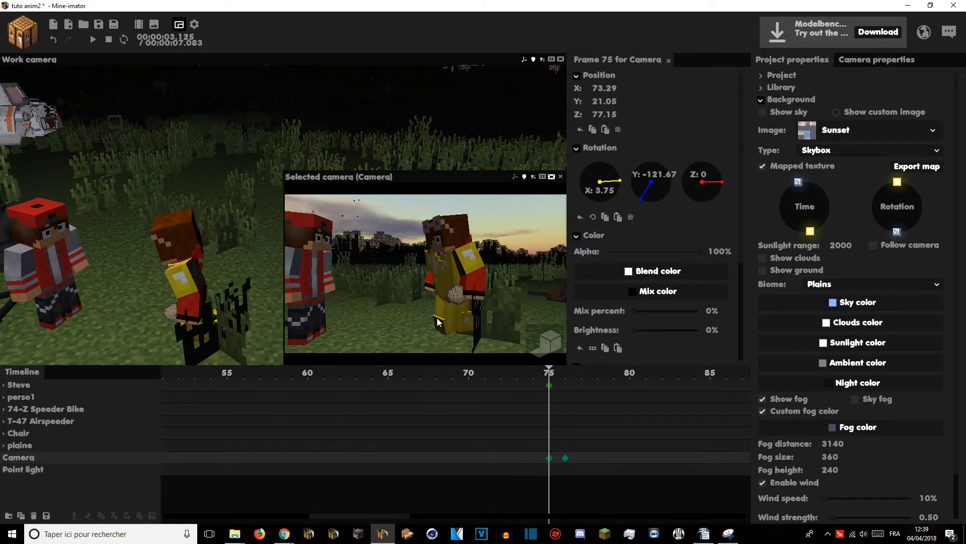
scroll(630, 277, "down", 3)
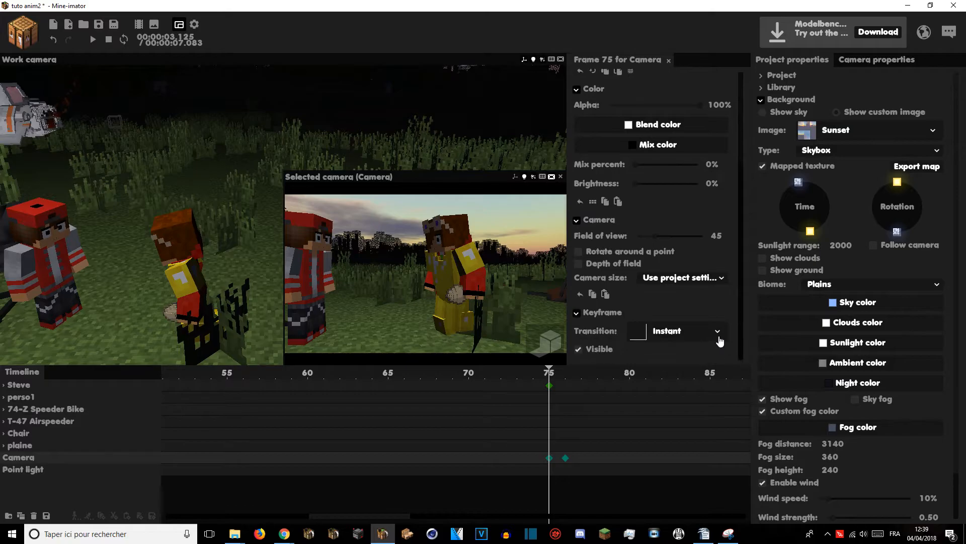
left_click(653, 330)
left_click(652, 328)
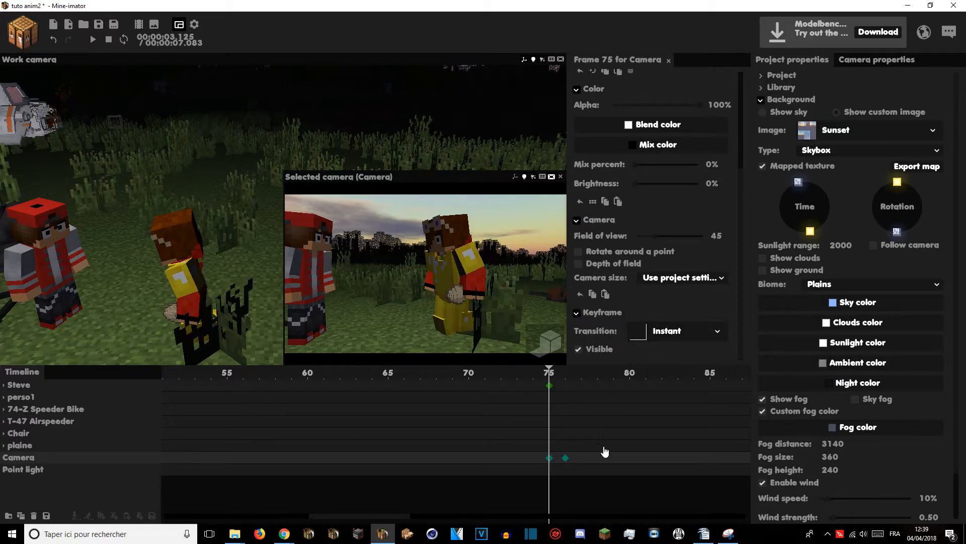
Step: Give the camera keyframe at frame 76 a Linear transition and step back to frame 75
left_click_drag(548, 374, 565, 391)
left_click(565, 458)
left_click_drag(459, 274, 456, 276)
left_click(655, 331)
left_click(649, 355)
key("Left")
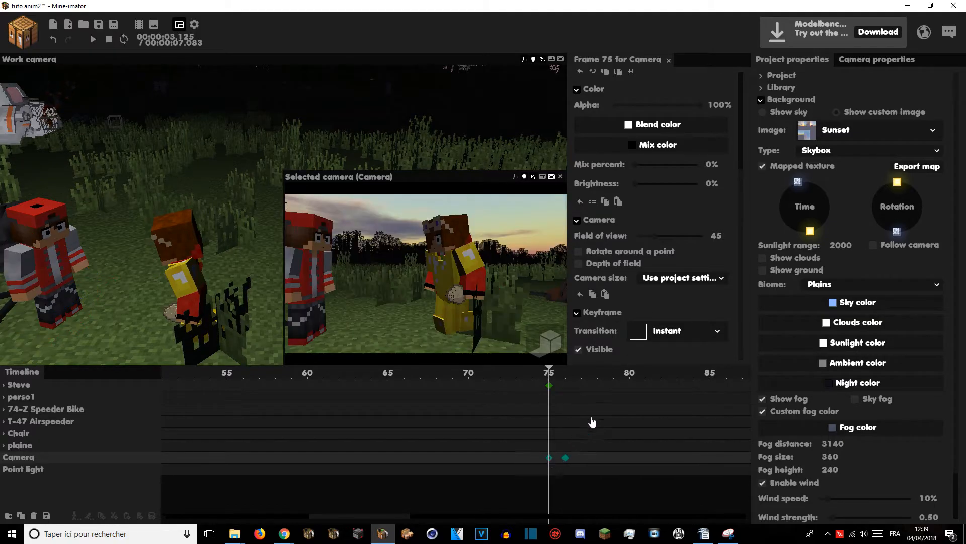
Step: Scrub and play the timeline between the camera keyframes at frames 76 and 100 to review the camera movement
mouse_move(550, 379)
left_mouse_down()
mouse_move(573, 385)
mouse_move(550, 384)
left_mouse_up()
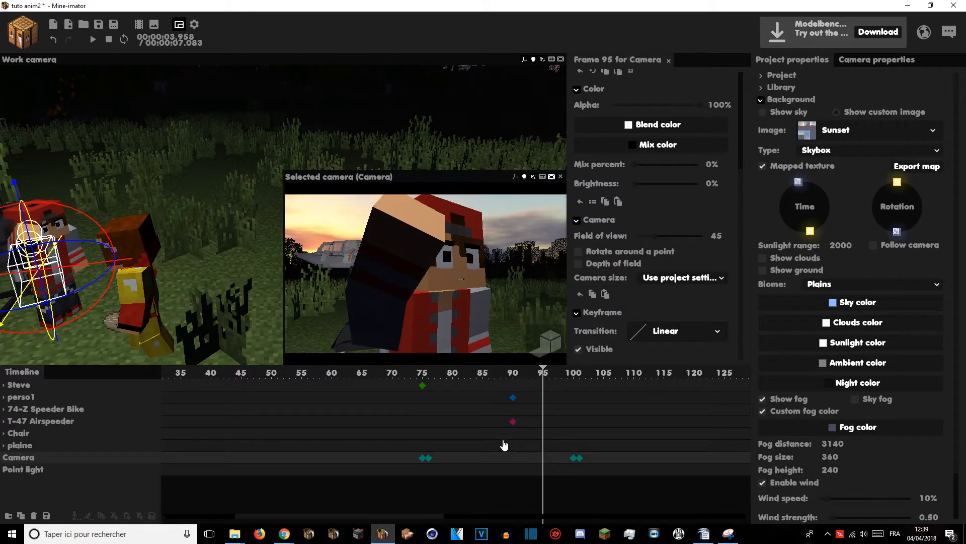
scroll(515, 381, "up", 2)
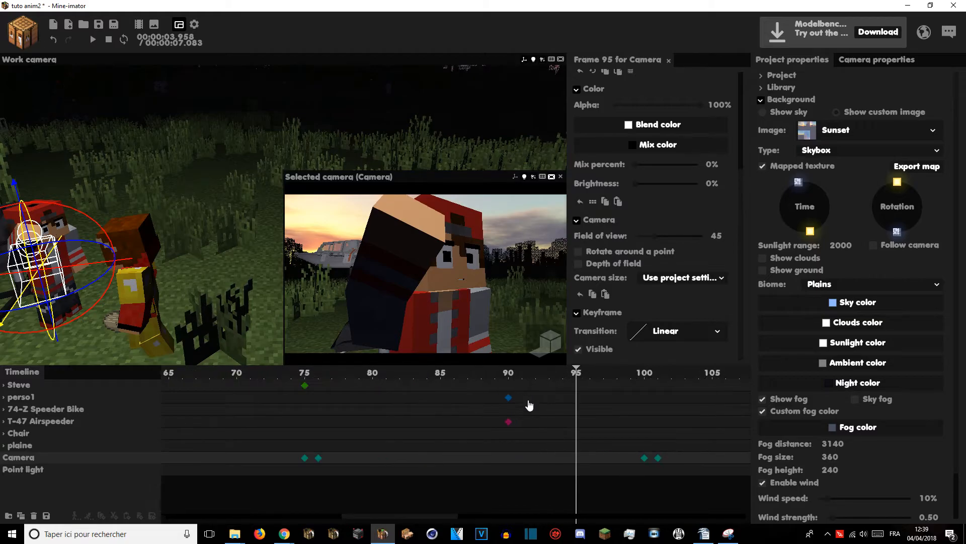
left_click(334, 424)
key("space")
key("space")
left_click(612, 374)
left_click_drag(626, 376, 604, 374)
Step: Compare the camera keyframes at frames 100 and 101 and examine the transition of the one at frame 100
left_click(645, 458)
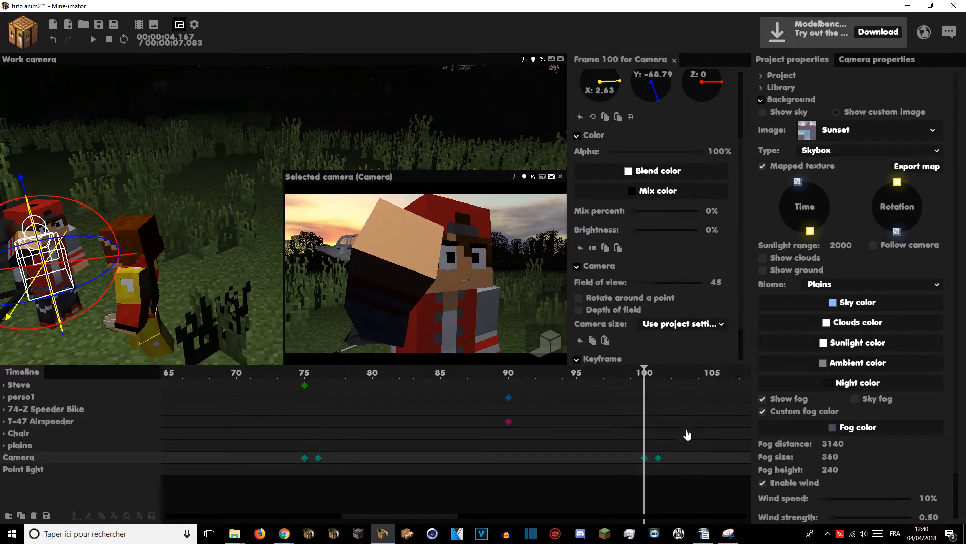
left_click(658, 457)
left_click(644, 458)
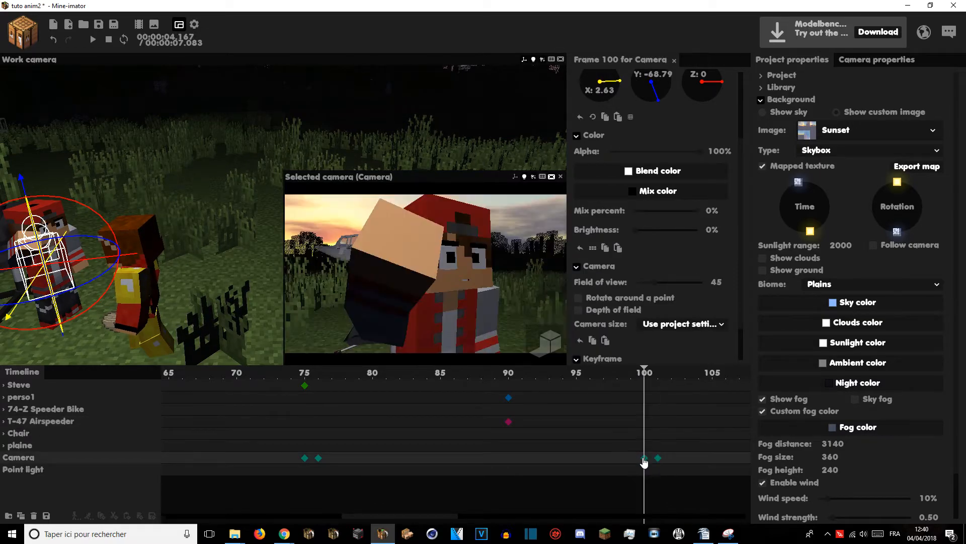
scroll(668, 328, "down", 2)
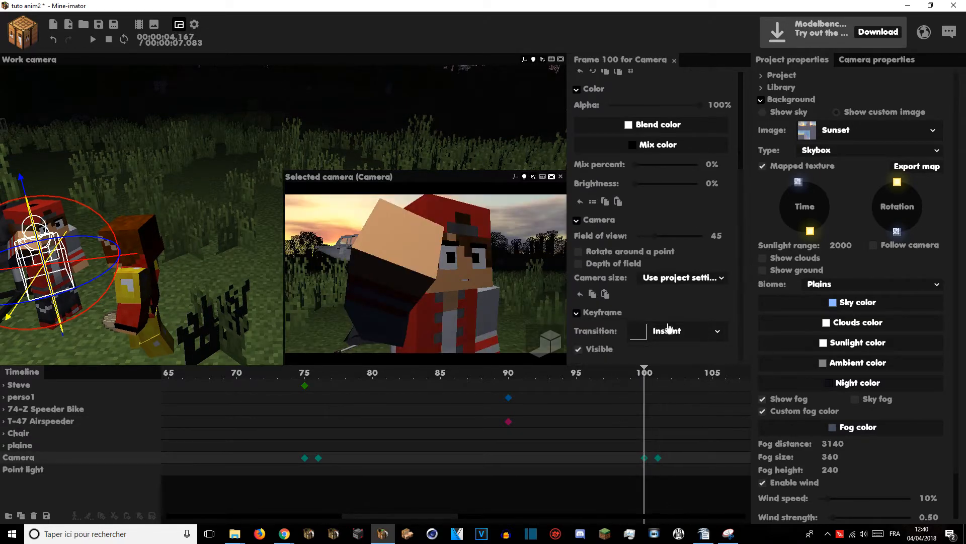
Step: Set the mix percent of the camera keyframe at frame 101 to 100% and return the timeline to frame 0
left_click(658, 458)
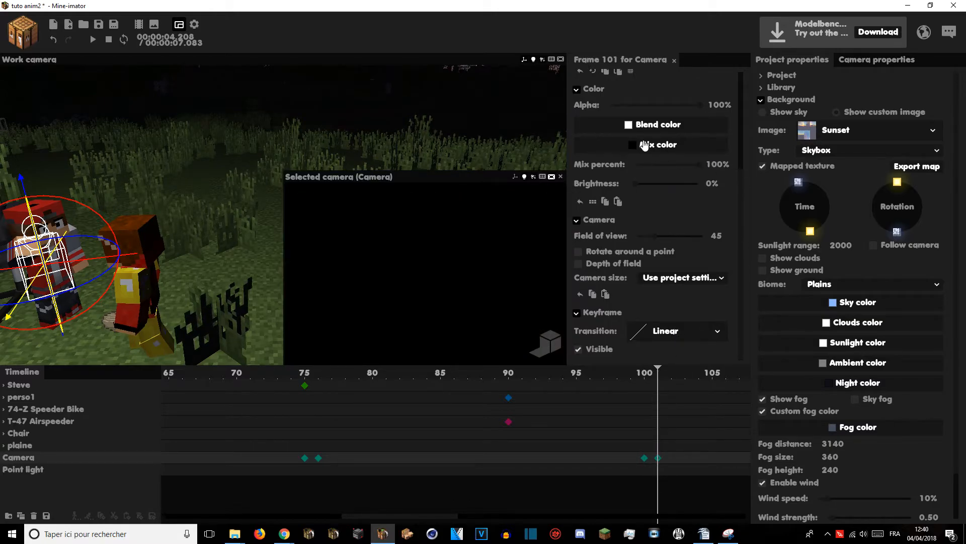
left_click_drag(660, 165, 760, 171)
left_click(648, 409)
mouse_move(654, 377)
left_mouse_down()
mouse_move(665, 381)
mouse_move(651, 381)
left_mouse_up()
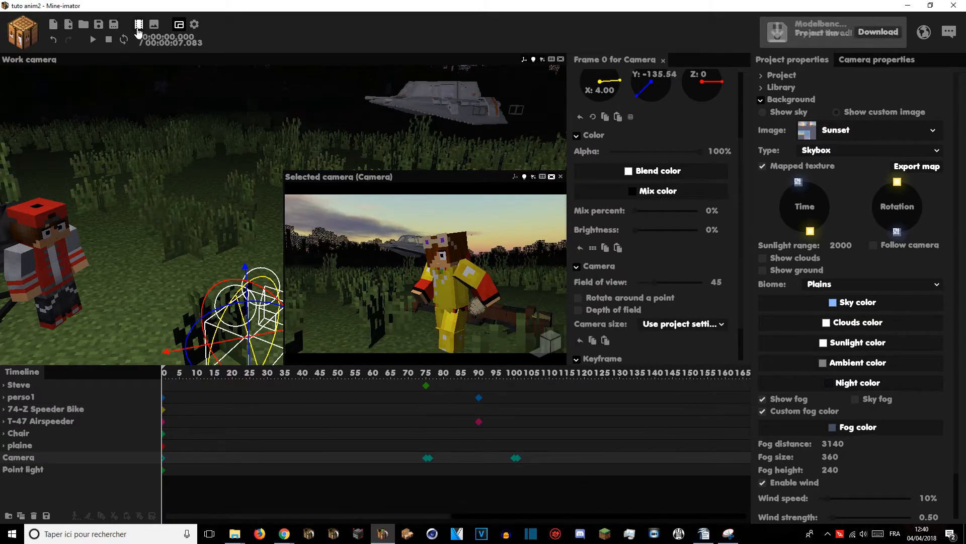
Step: Start a movie export and set its video size to HD 1080 (1920x1080)
left_click(138, 24)
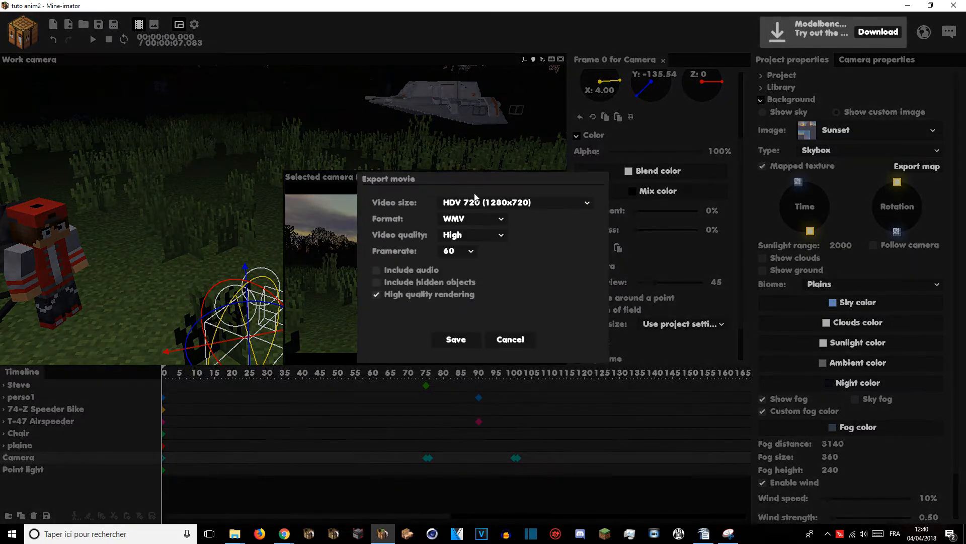
left_click(495, 203)
left_click(483, 287)
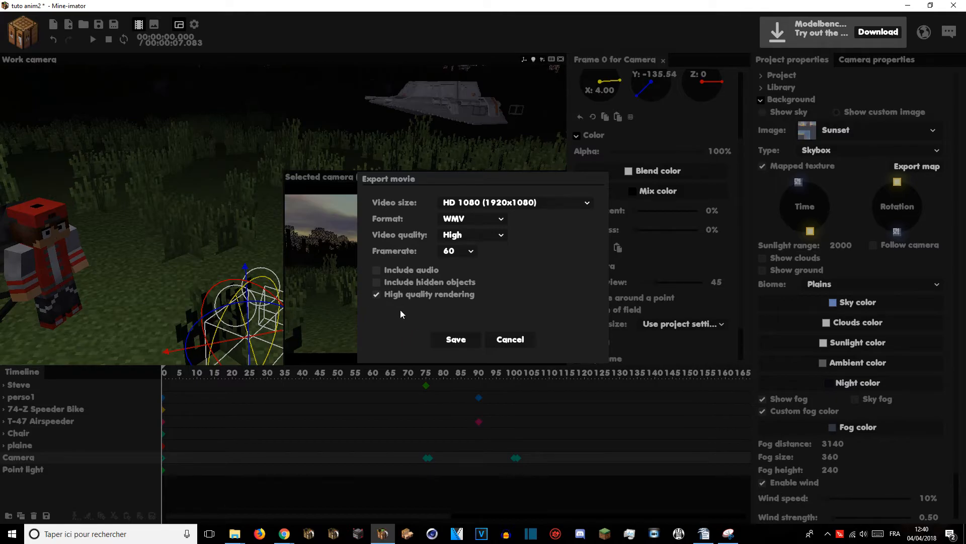
Step: Save the exported movie as tuto anim2.wmv in the tuto anim folder inside animation on drive F:
left_click(445, 345)
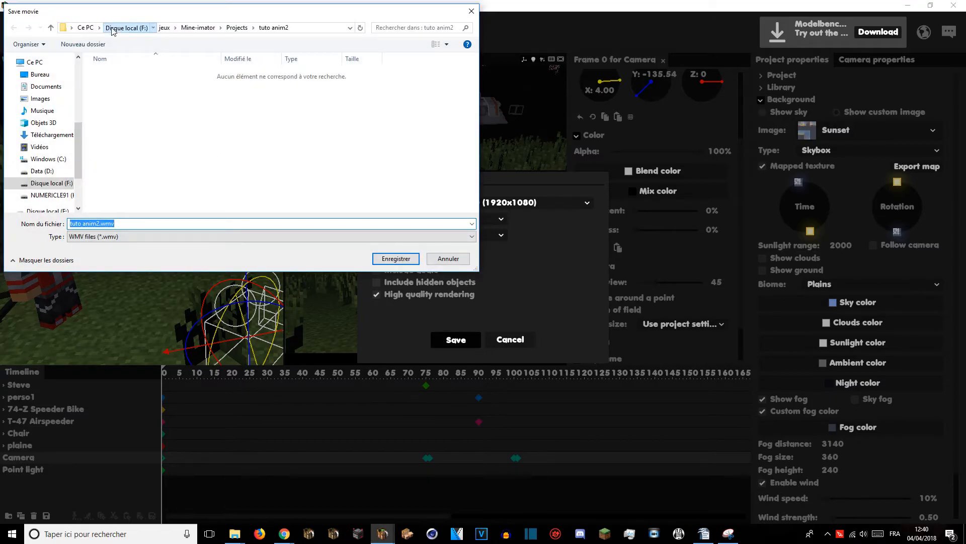
left_click(126, 28)
double_click(175, 86)
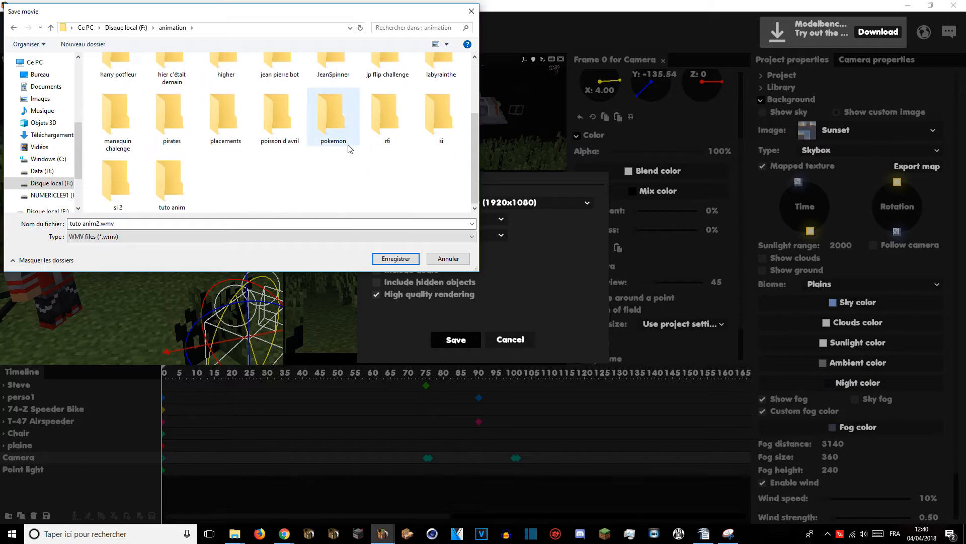
double_click(186, 173)
left_click(395, 258)
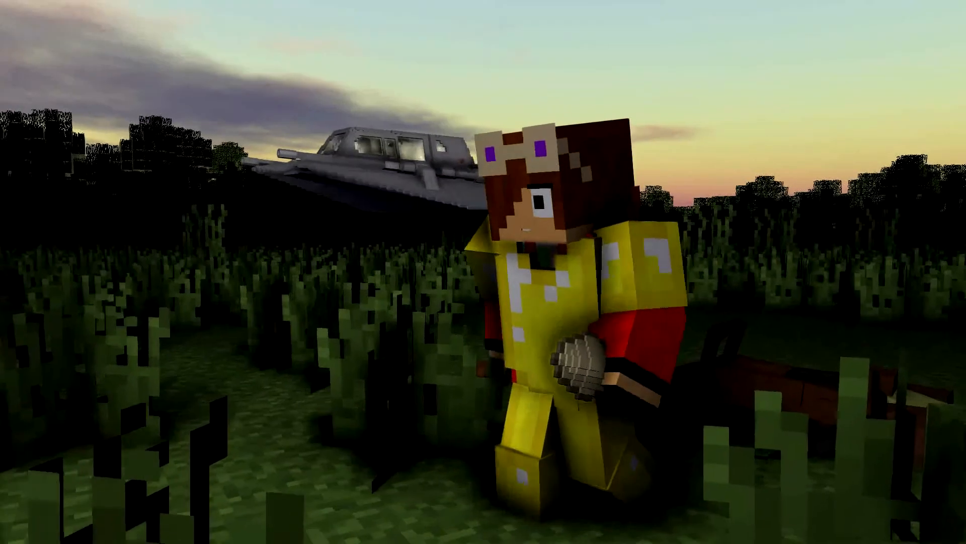